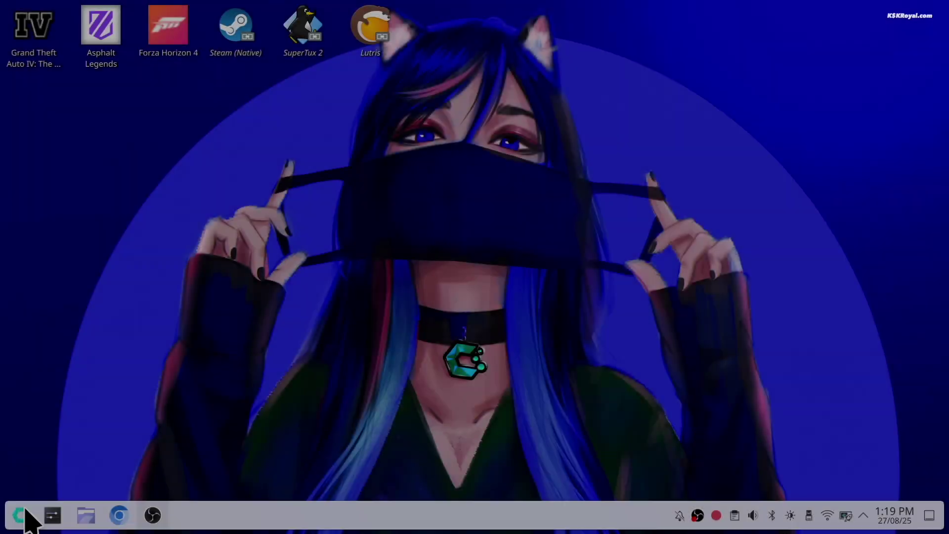
Step: Highlight the Desktop Edition and Handheld Edition headings on the CachyOS page
click(29, 514)
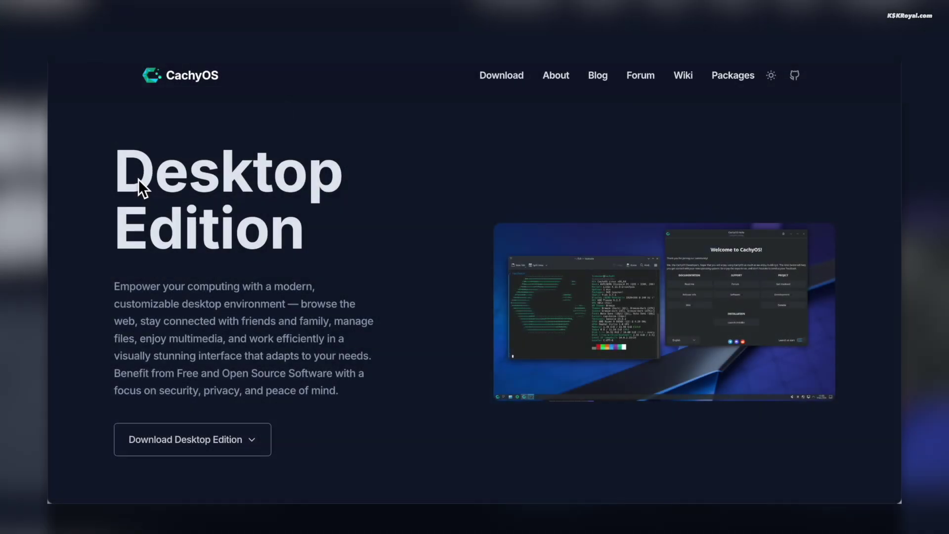
triple_click(137, 179)
click(302, 256)
scroll(326, 349, down, 5)
scroll(327, 349, down, 3)
scroll(328, 350, down, 5)
scroll(327, 349, down, 1)
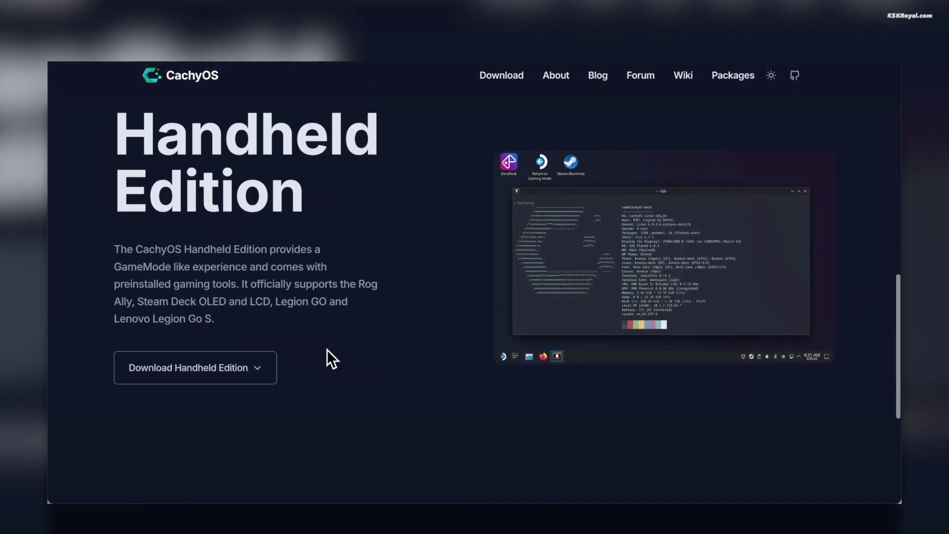
triple_click(231, 177)
click(248, 273)
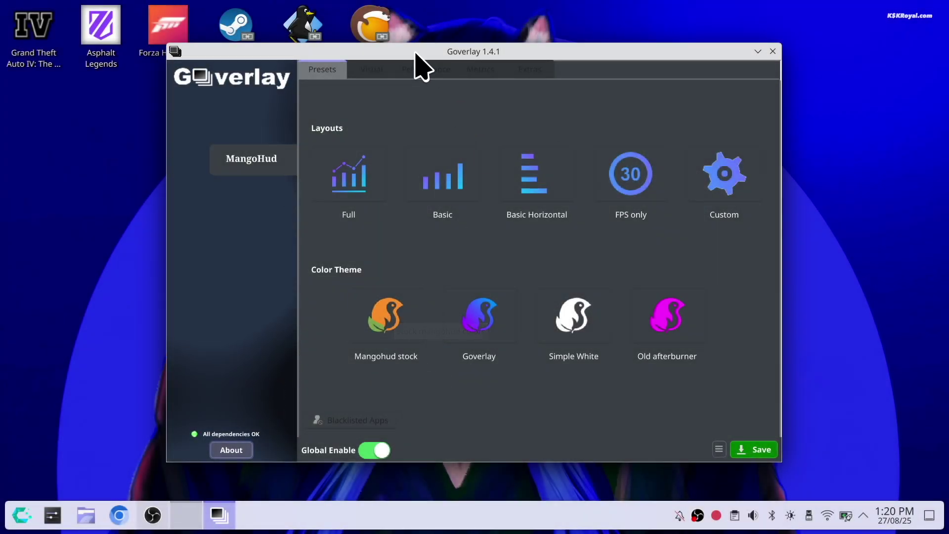
Step: Check Goverlay's visual appearance settings, then close the vkcube test and Goverlay
click(374, 70)
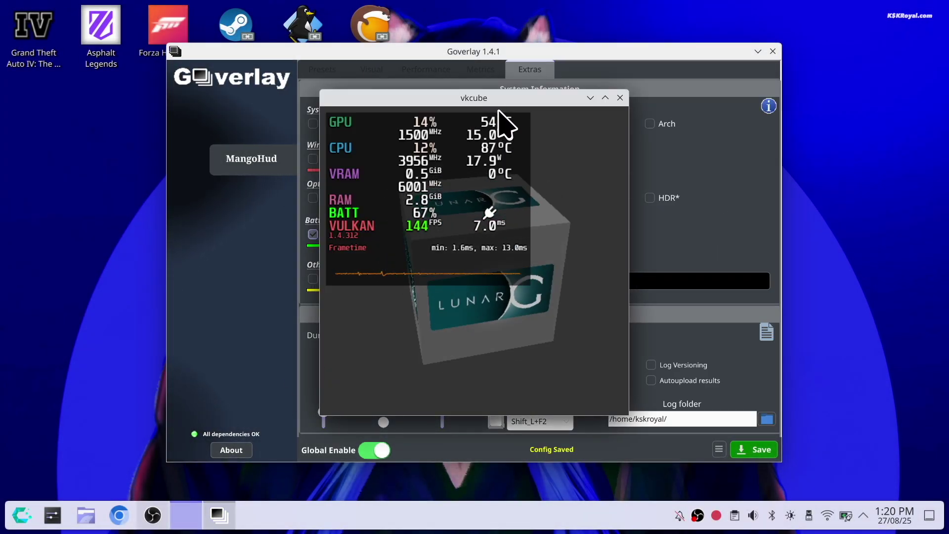
drag(504, 98, 510, 86)
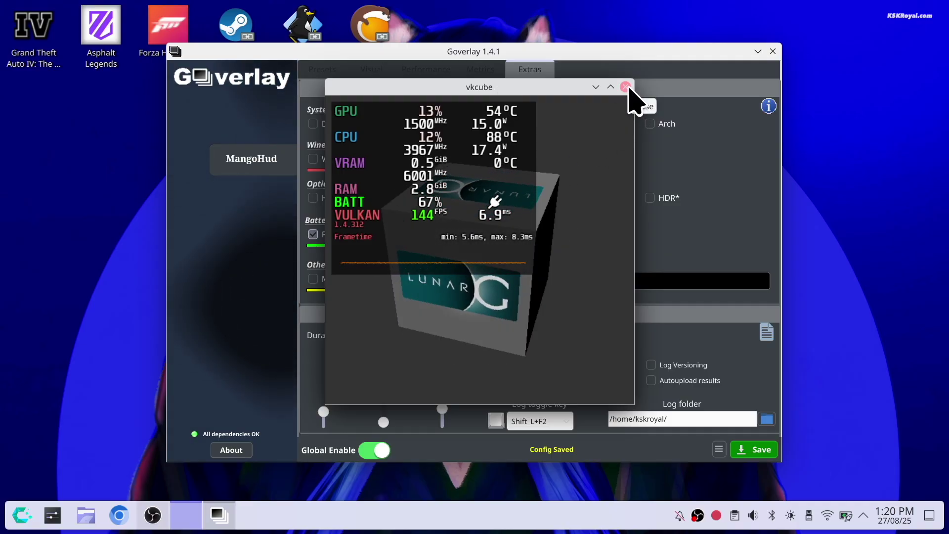
click(626, 87)
click(773, 52)
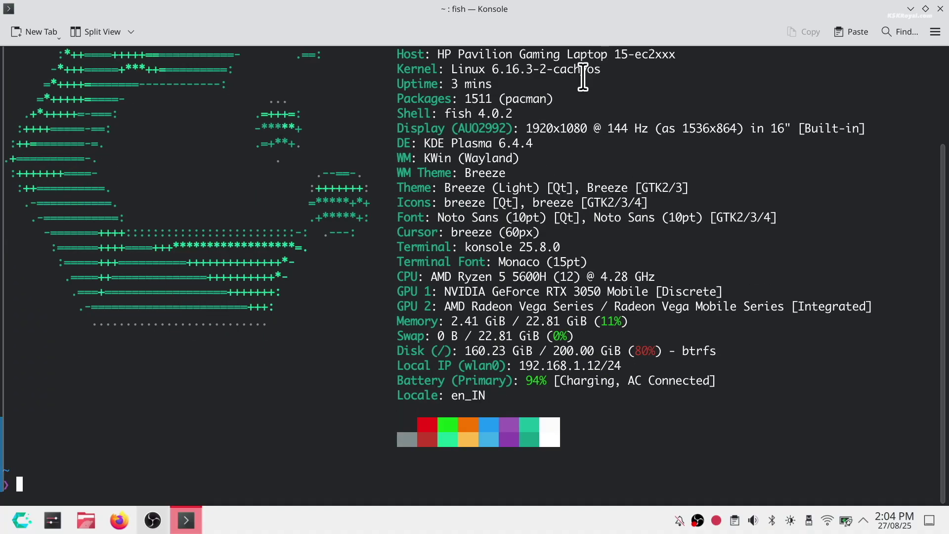
scroll(581, 113, up, 1)
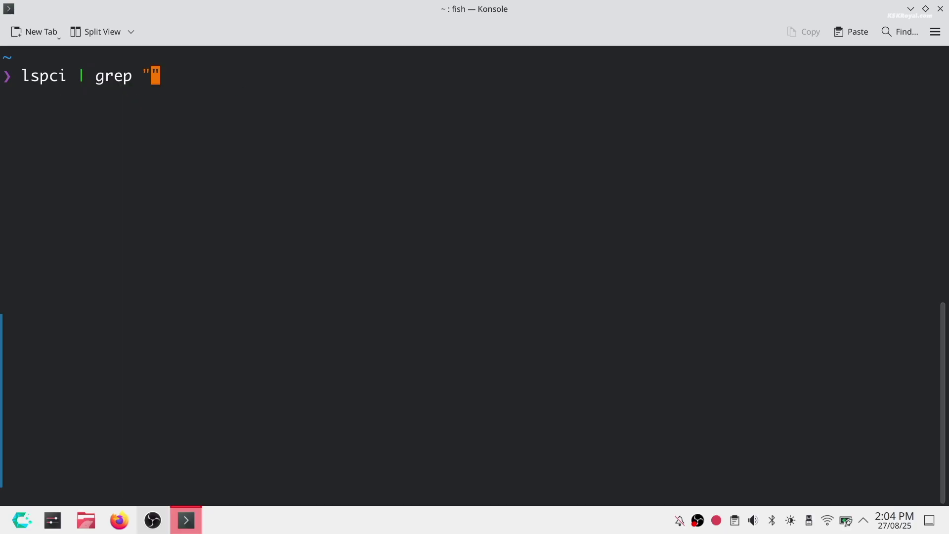
text(A)
Step: After reviewing the fastfetch summary, run lspci | grep "NVIDIA"
key(Return)
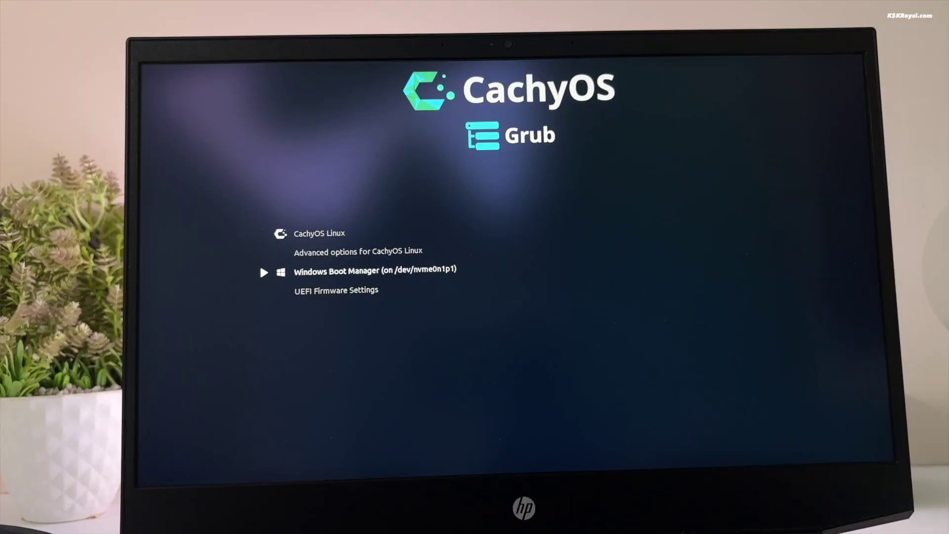
Step: Boot CachyOS Linux from the GRUB menu, then restart from the login screen
key(Up)
key(Up)
key(Down)
key(Down)
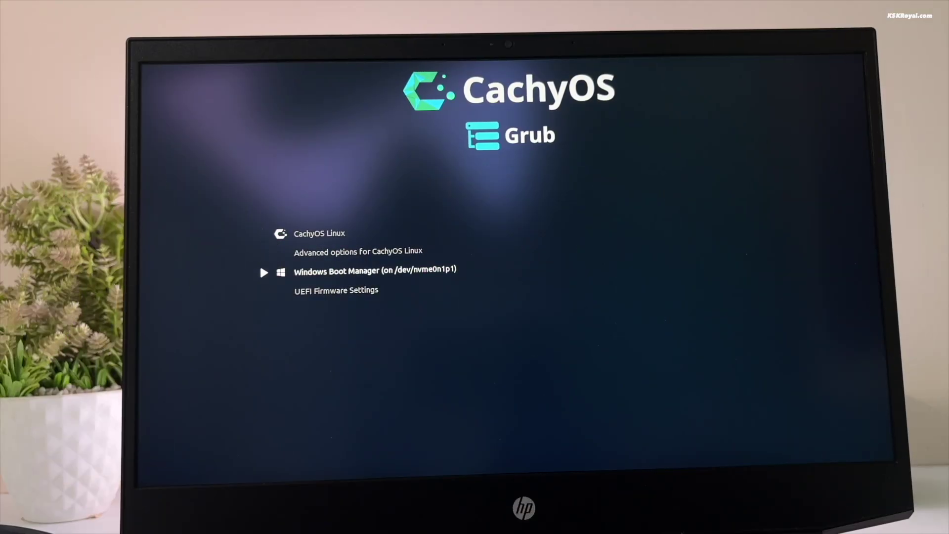
key(Up)
key(Up)
key(Return)
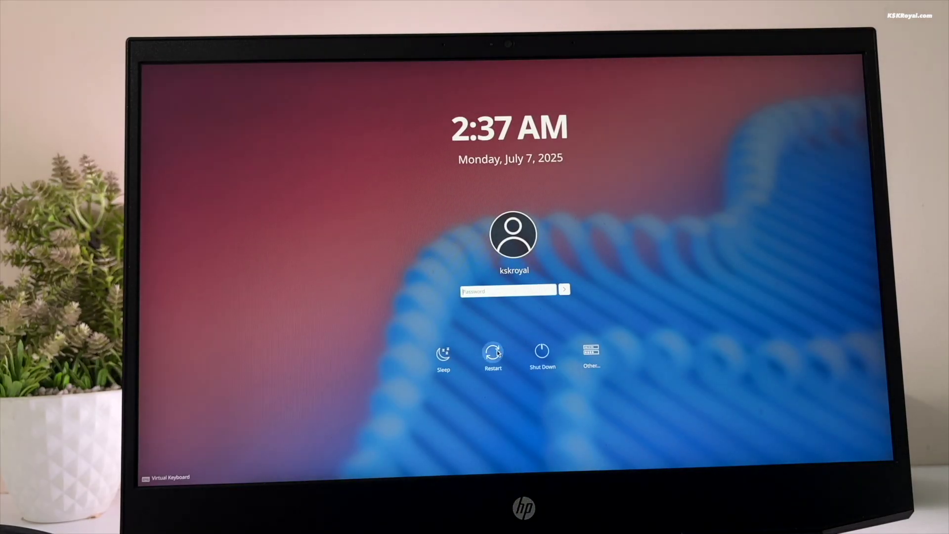
click(496, 353)
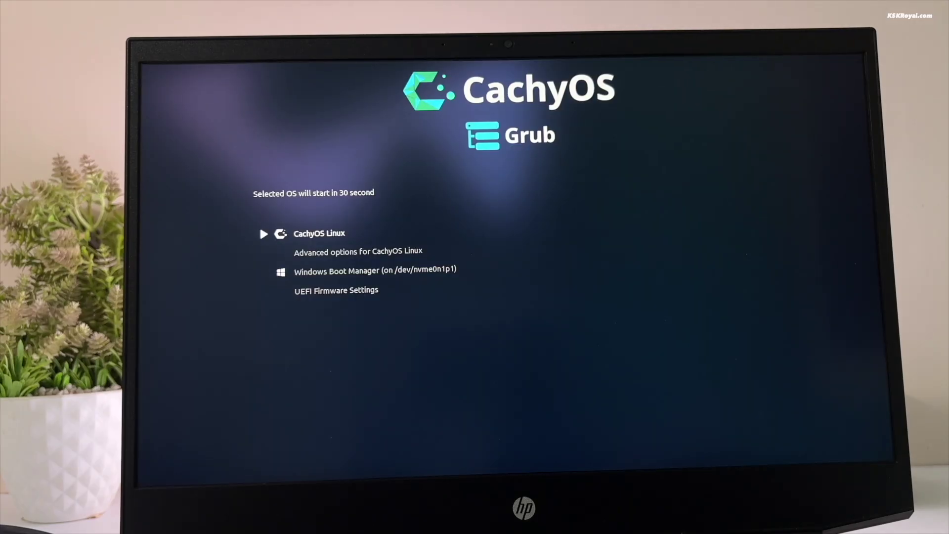
key(Down)
key(Down)
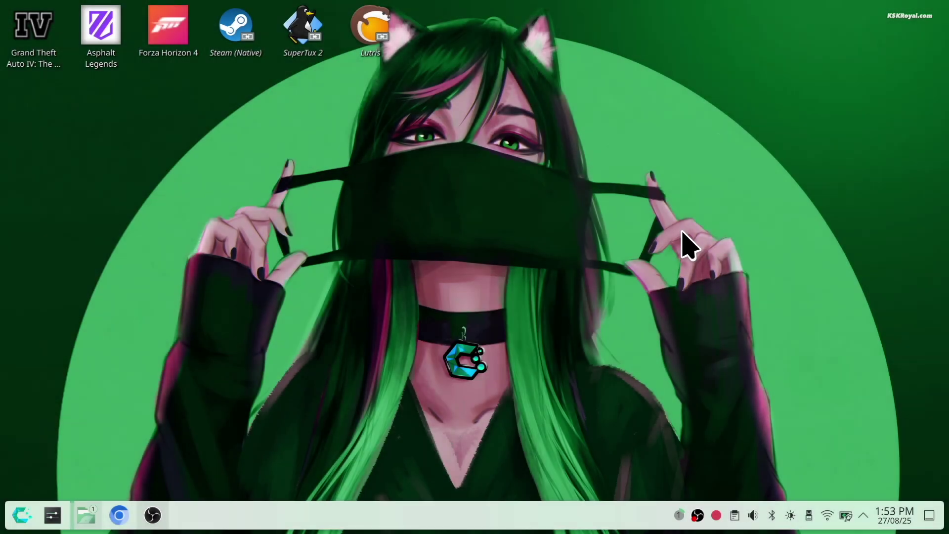
Step: Search 'cachyos hello' in the launcher and start the welcome app
key(super)
text(we)
key(BackSpace)
key(BackSpace)
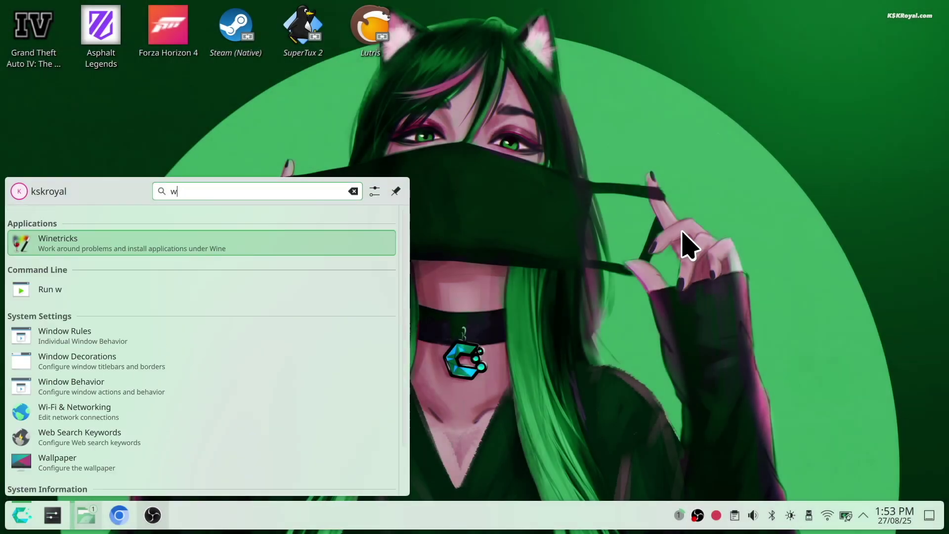
key(BackSpace)
text(ca)
key(Return)
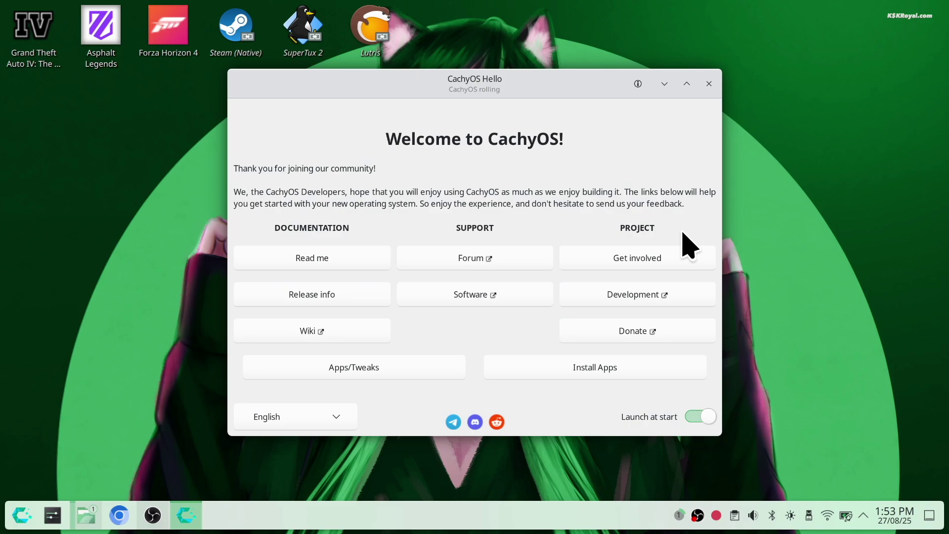
Step: Expand Browsers and E-mail in the app catalogue and tick Thunderbird
click(619, 372)
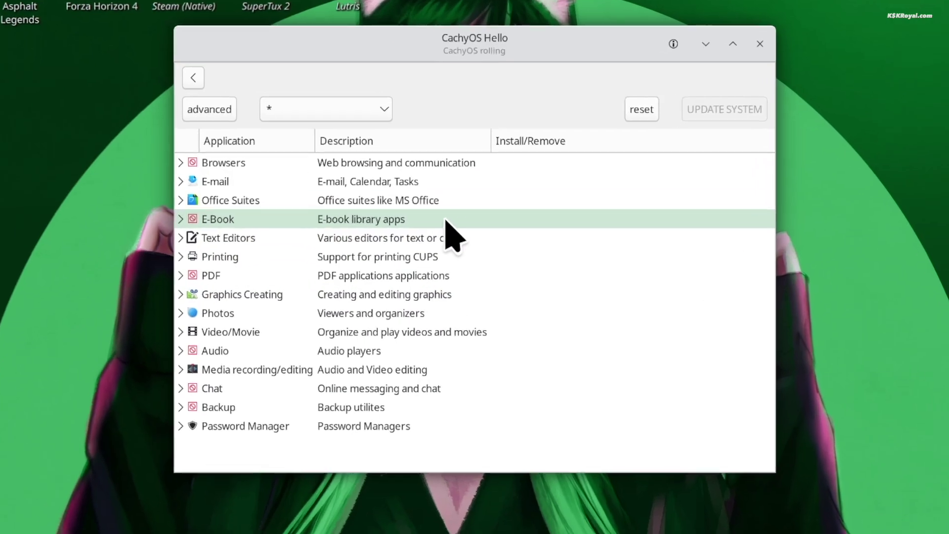
click(190, 176)
click(190, 319)
scroll(404, 362, down, 2)
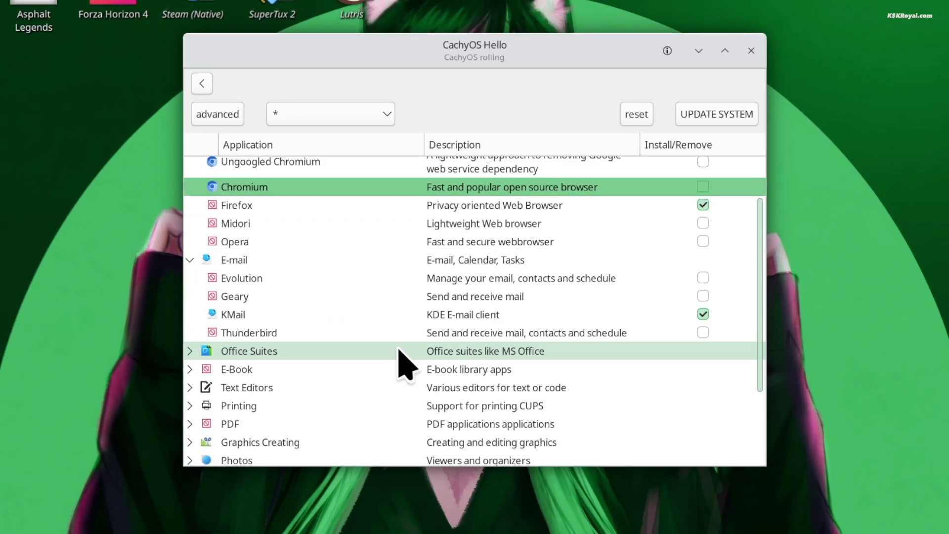
click(702, 333)
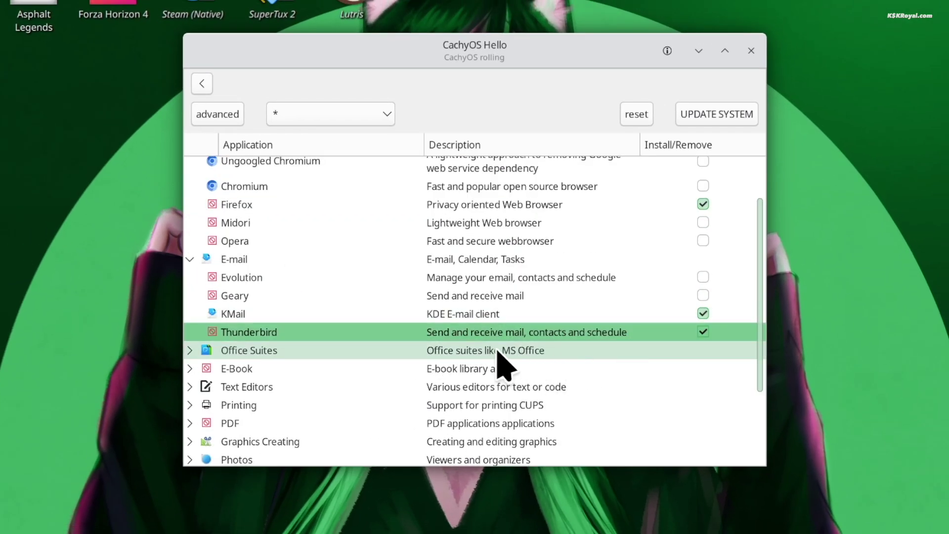
scroll(496, 364, down, 1)
Step: Tick WPS Office under Office Suites, and Audacity
click(197, 292)
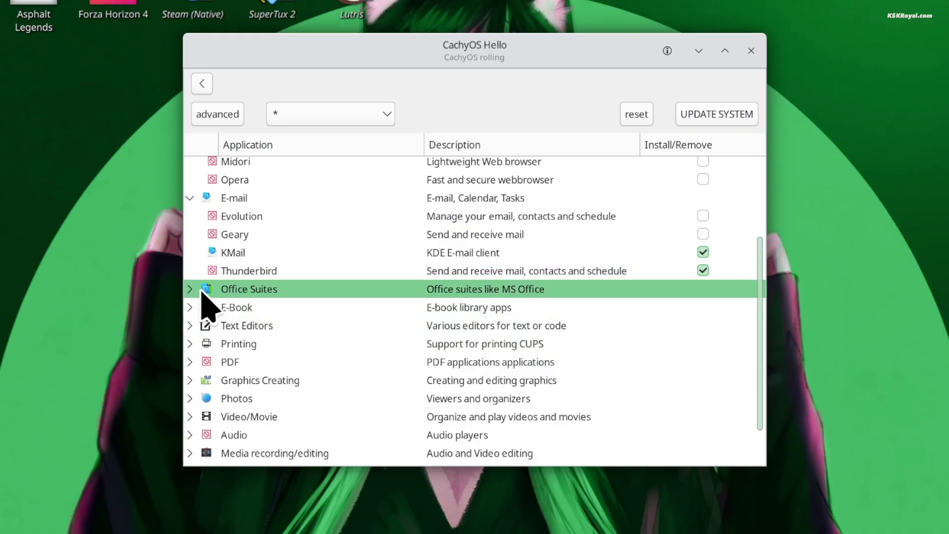
click(190, 289)
scroll(578, 367, down, 1)
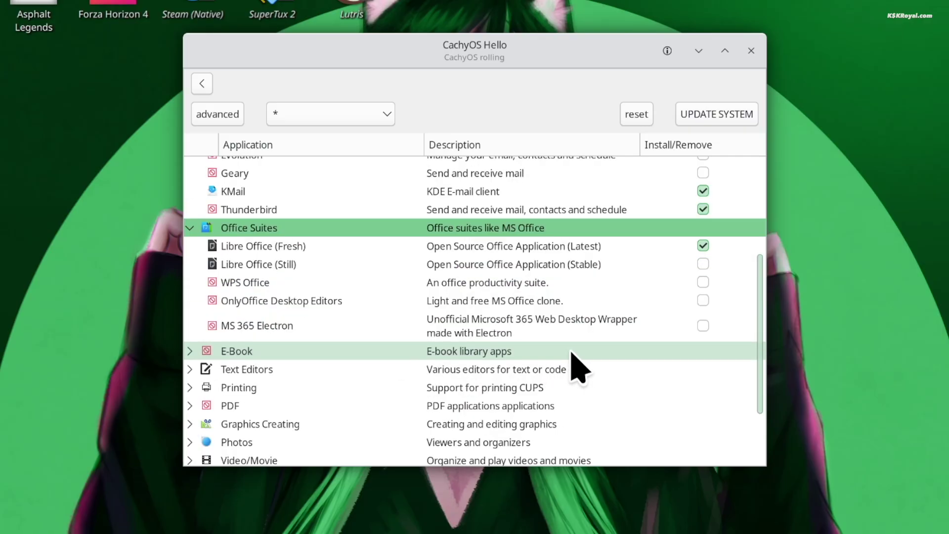
click(504, 284)
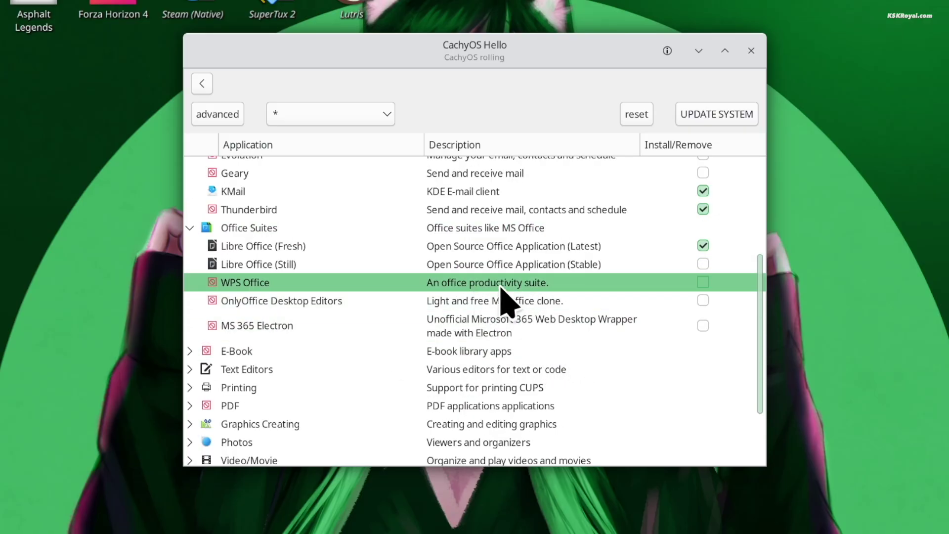
click(703, 282)
scroll(504, 385, down, 3)
click(191, 274)
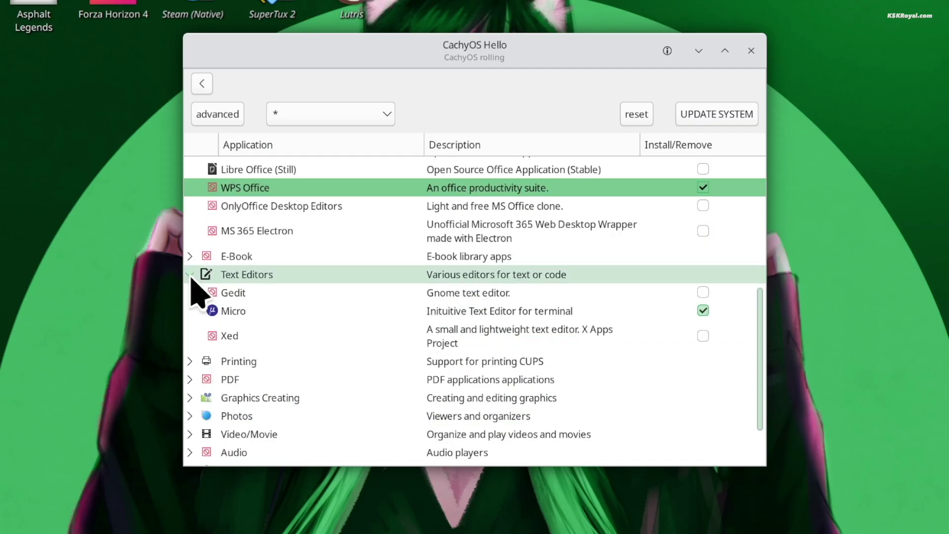
scroll(460, 371, down, 3)
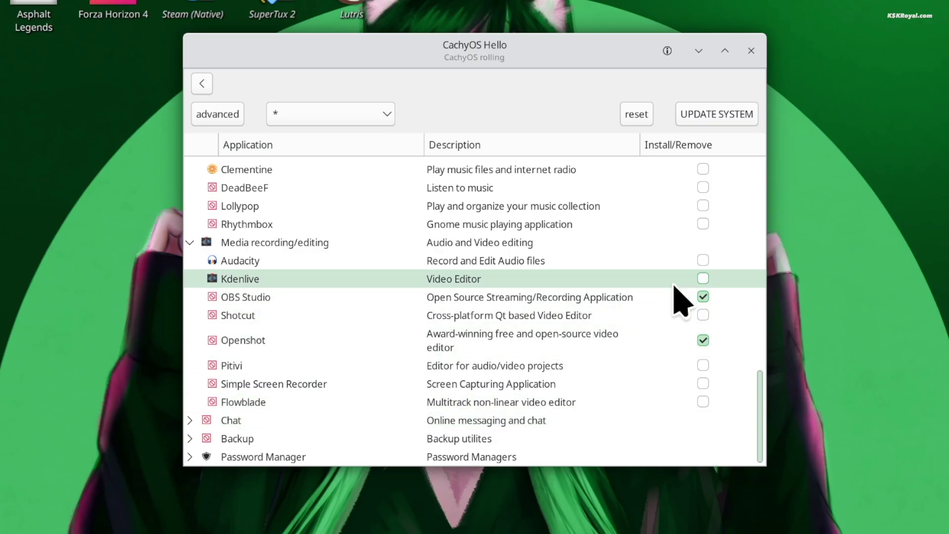
click(702, 260)
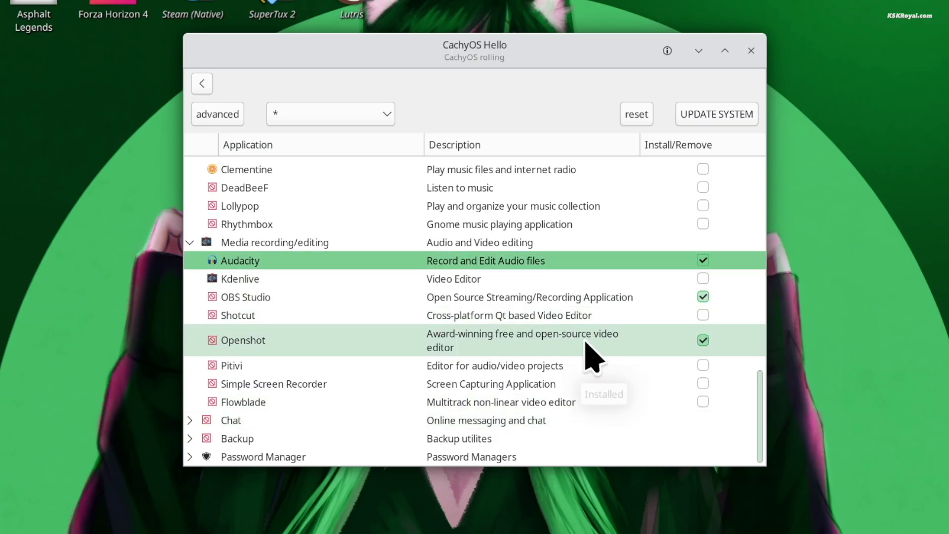
Step: Install the marked apps with the sudo password and default providers
click(730, 118)
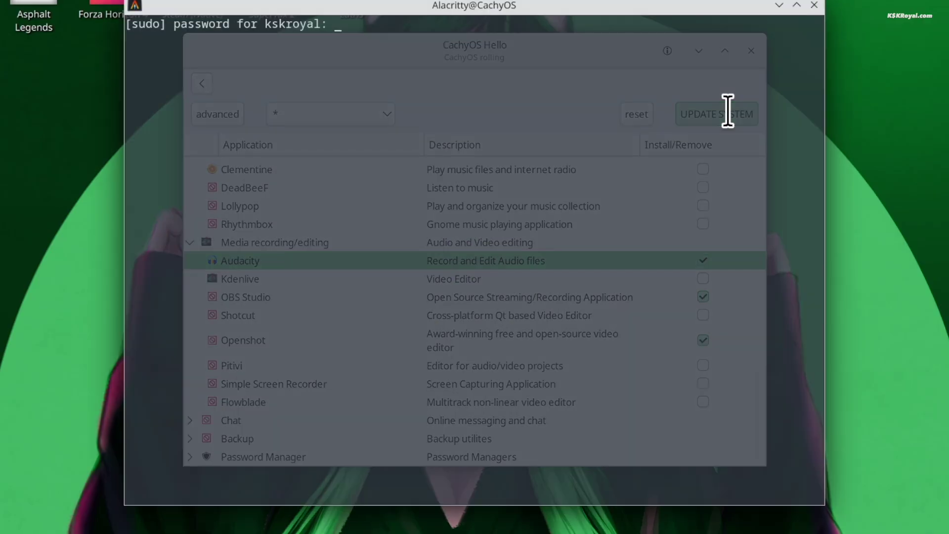
key(Return)
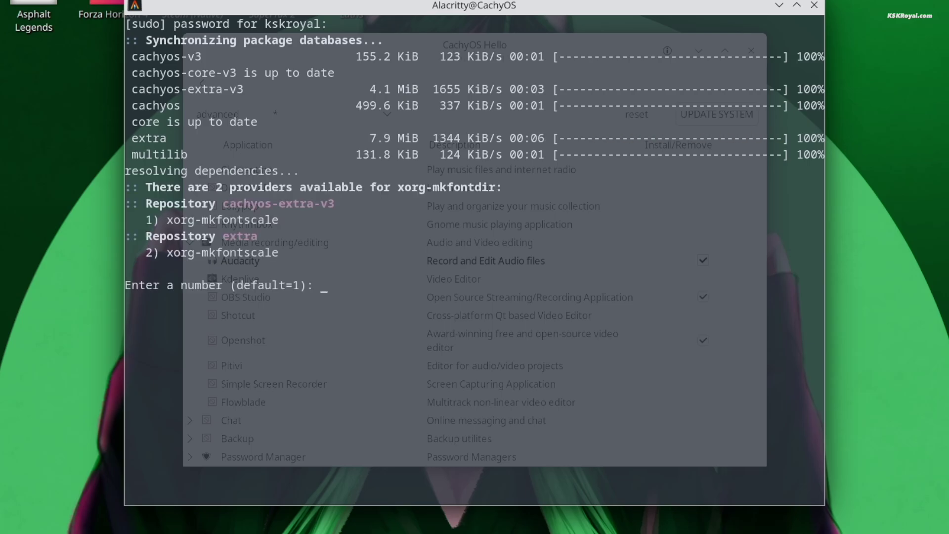
key(Return)
key(Return)
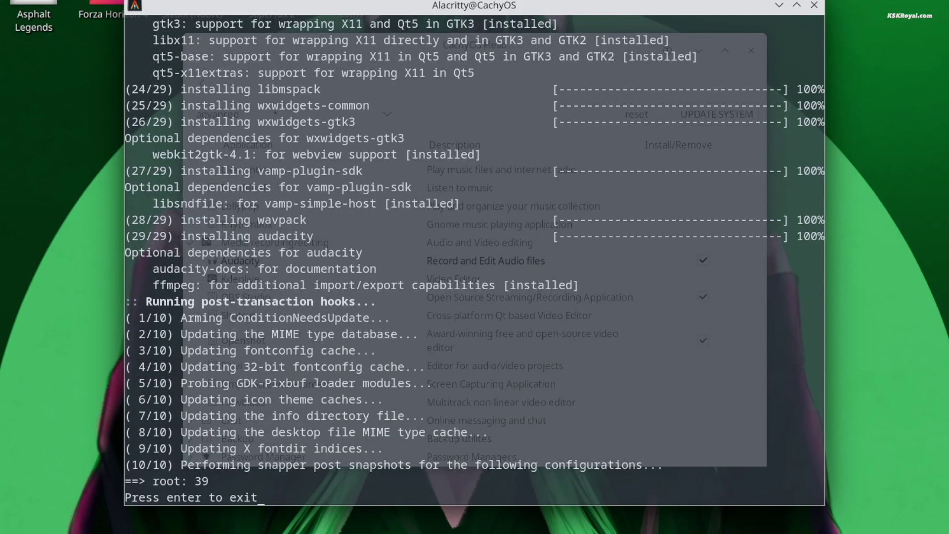
key(Return)
Step: Close CachyOS Hello and launch GIMP from the launcher search
click(715, 89)
key(super)
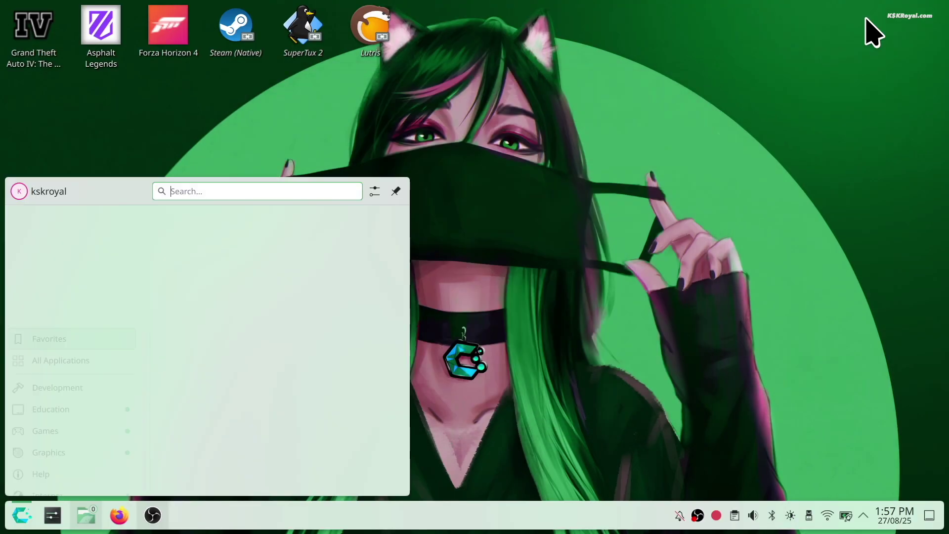
text(gimp)
key(Return)
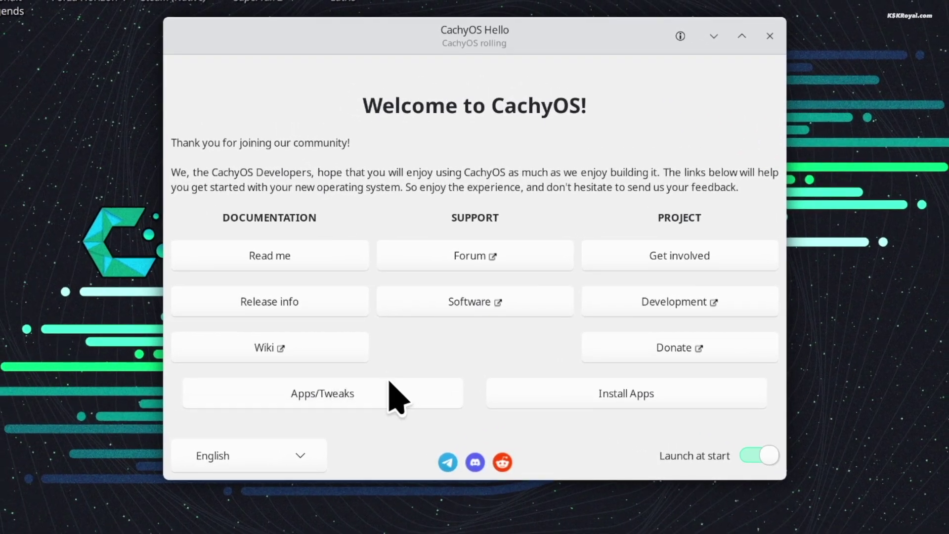
Step: Run the full system update from Tweaks and fixes, then check the already-installed gaming packages
click(391, 398)
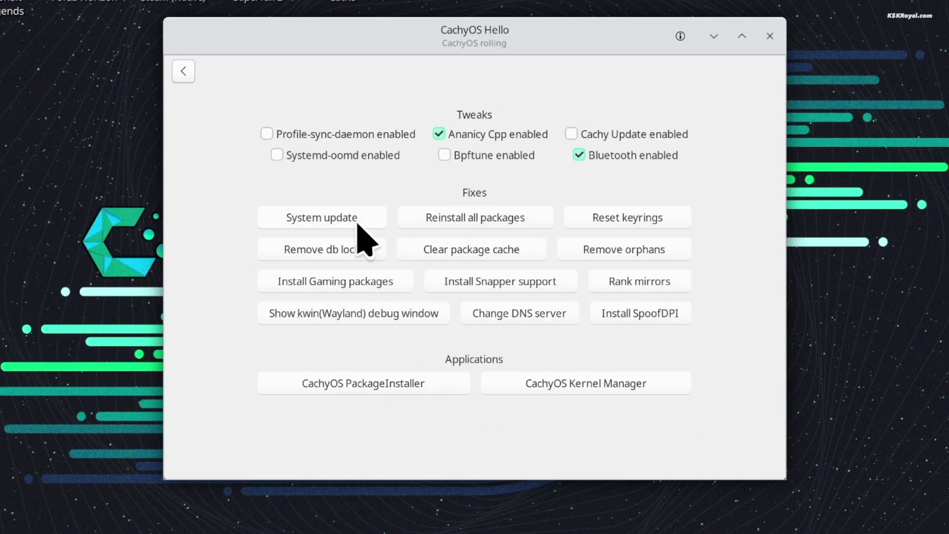
click(356, 224)
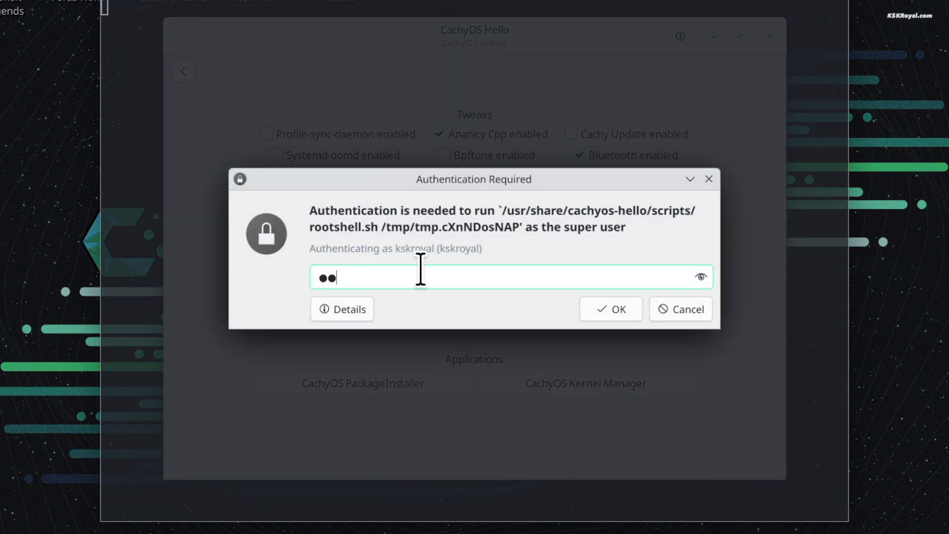
text(••)
key(Return)
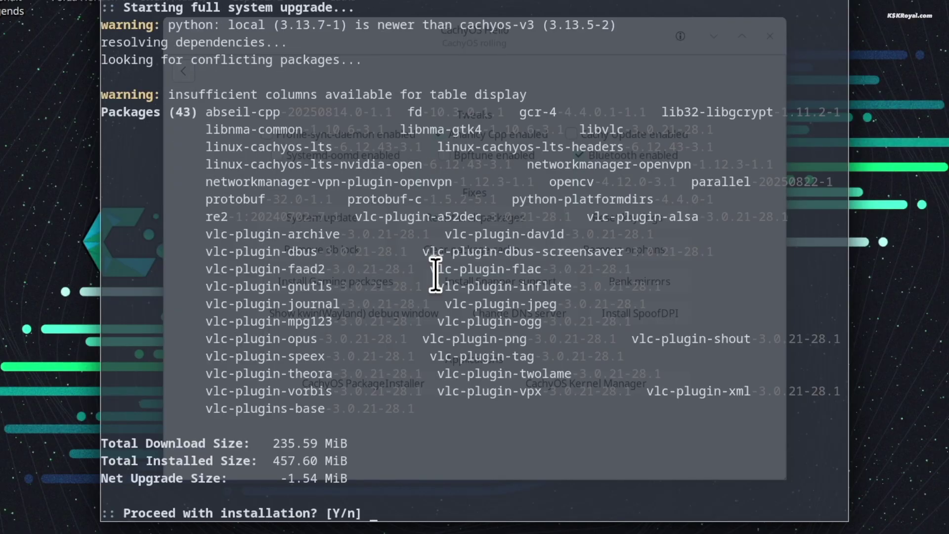
key(Return)
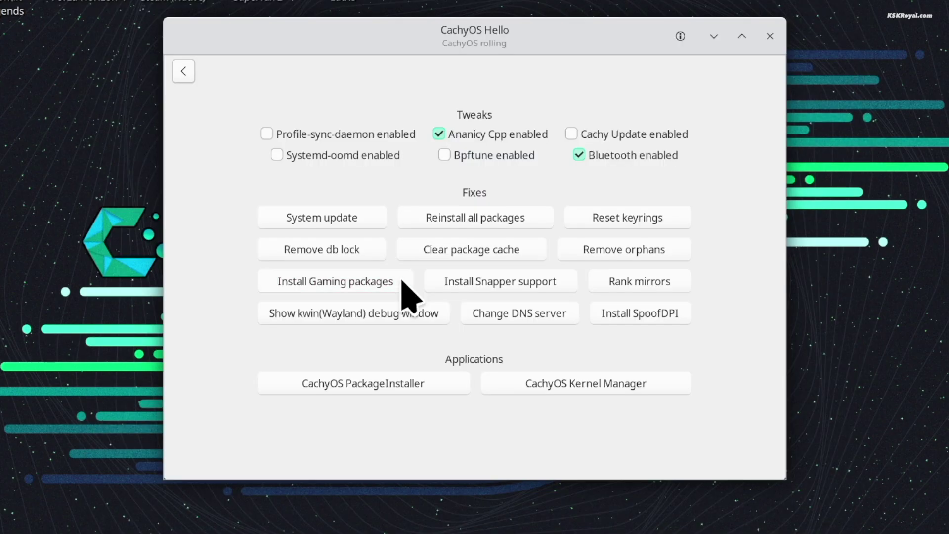
click(391, 281)
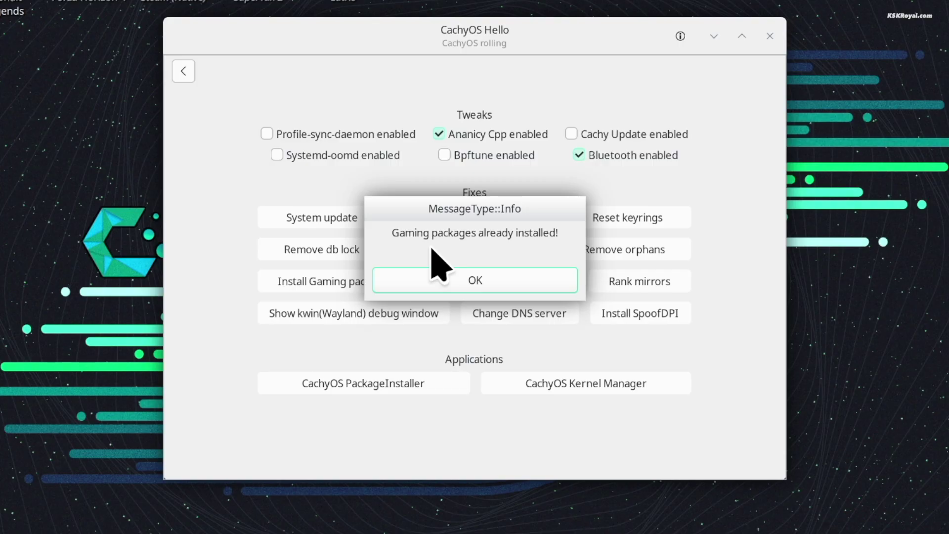
click(452, 280)
Step: Launch Heroic Games Launcher and dismiss its analytics prompt
key(super)
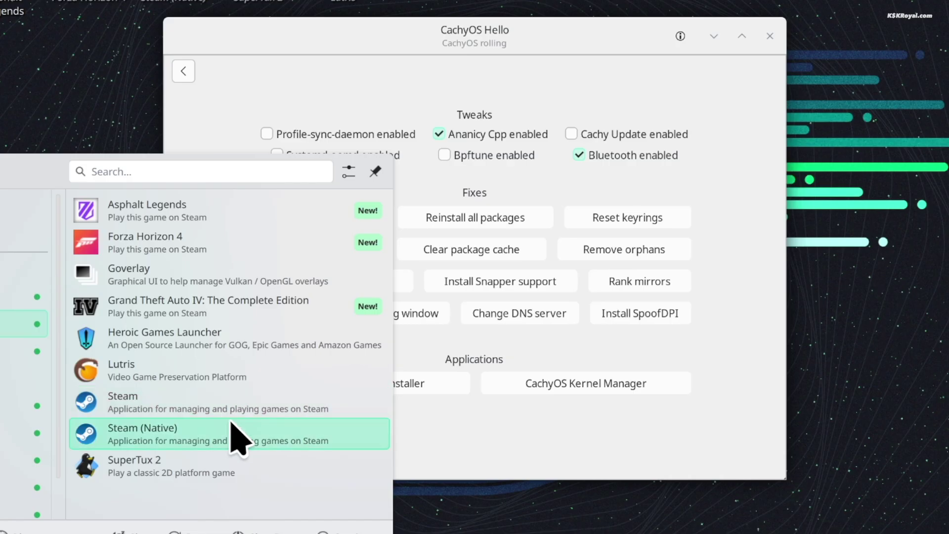
click(258, 365)
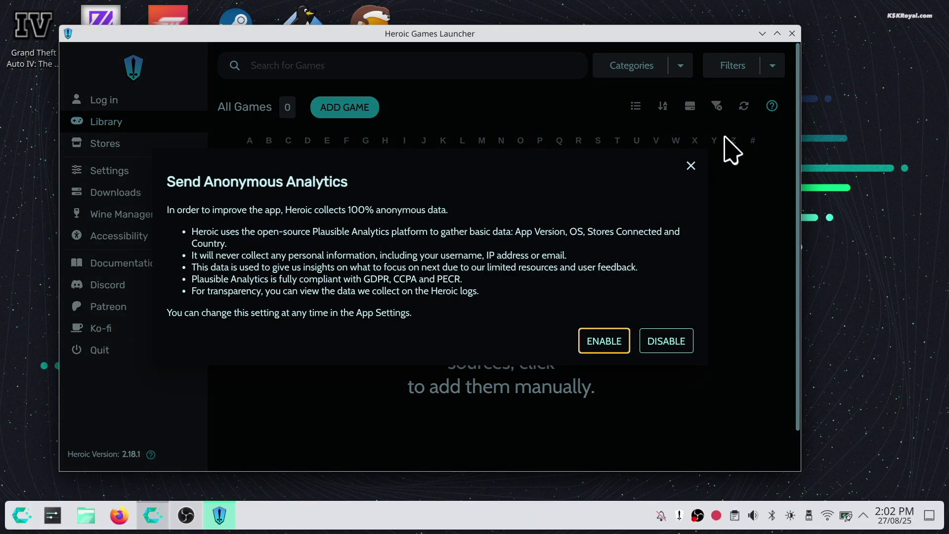
click(691, 166)
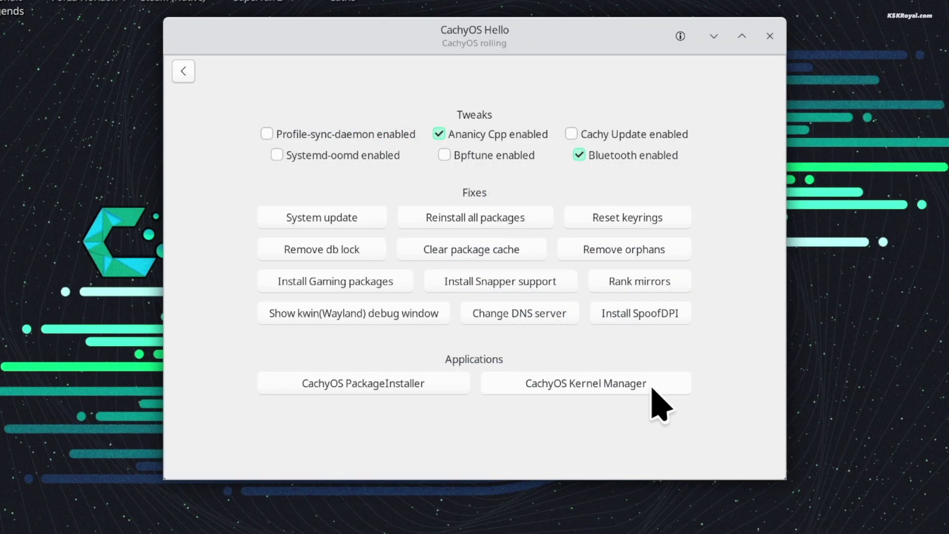
Step: Open Kernel Manager and select the installed linux-cachyos and linux-cachyos-lts kernels
click(652, 389)
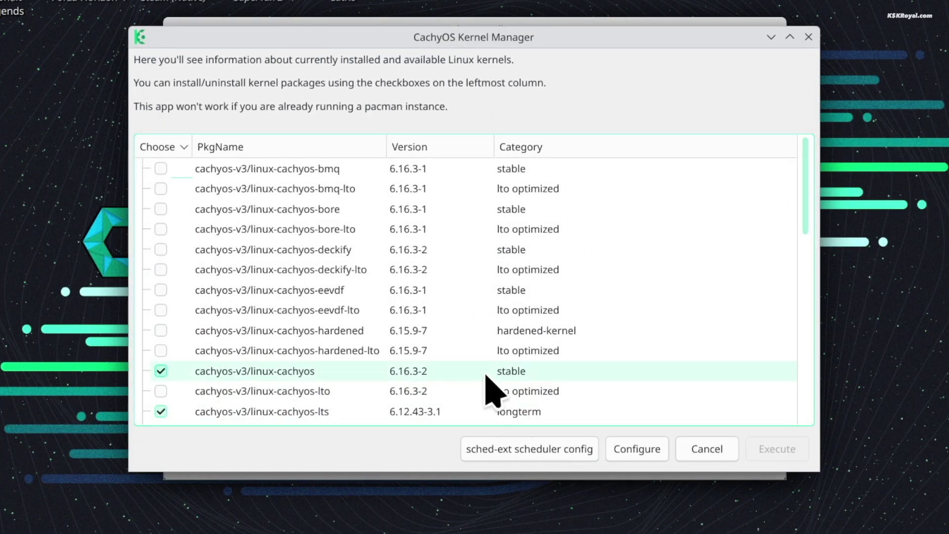
scroll(343, 254, down, 2)
click(426, 252)
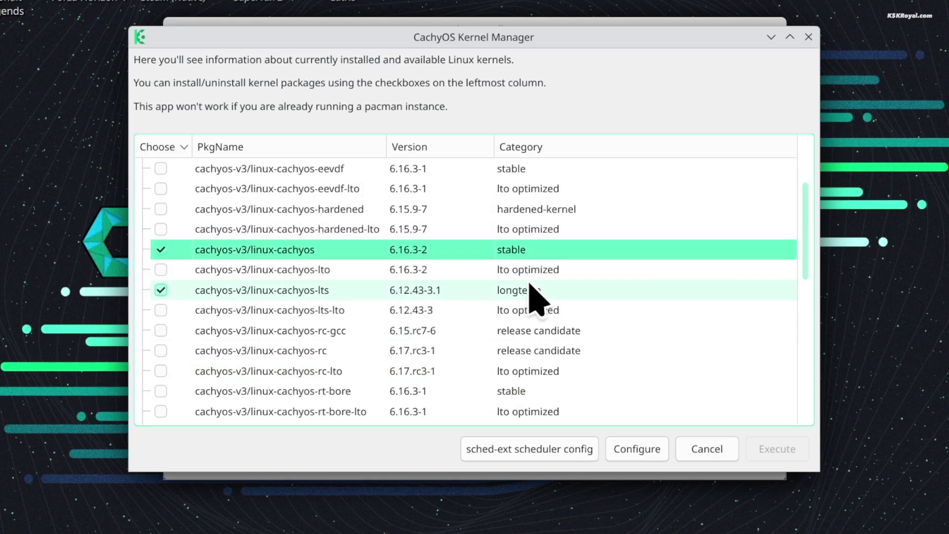
click(325, 292)
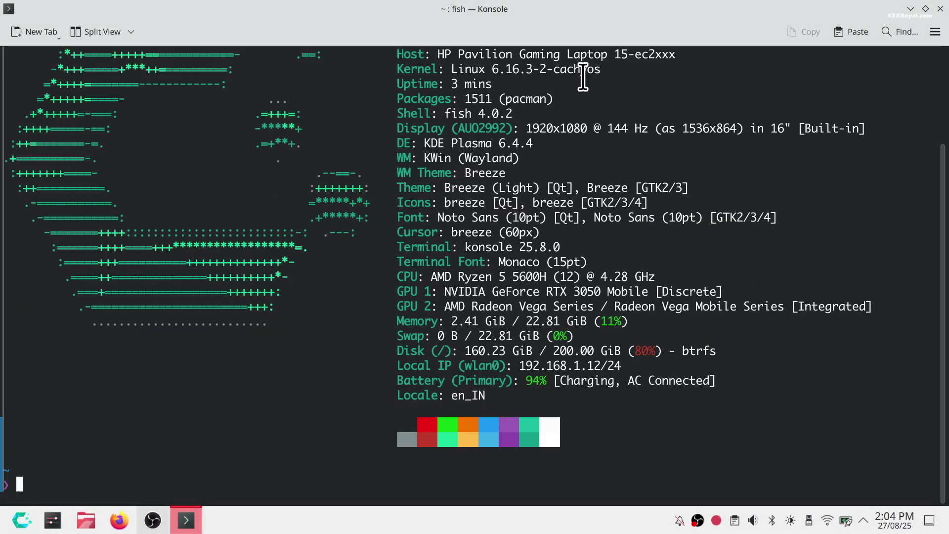
scroll(581, 113, up, 3)
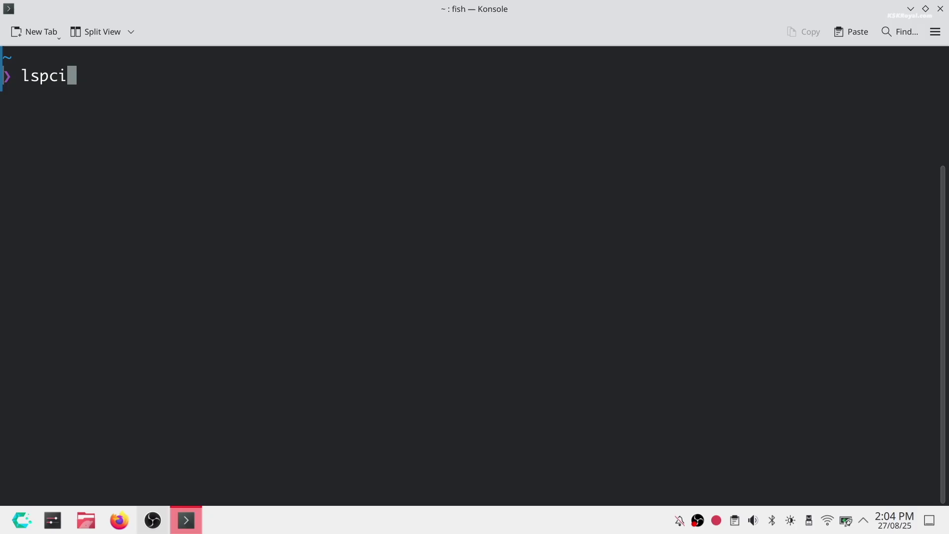
Step: Run lspci | grep "NVIDIA" and highlight the GeForce RTX 3050 Mobile and audio lines
key(Return)
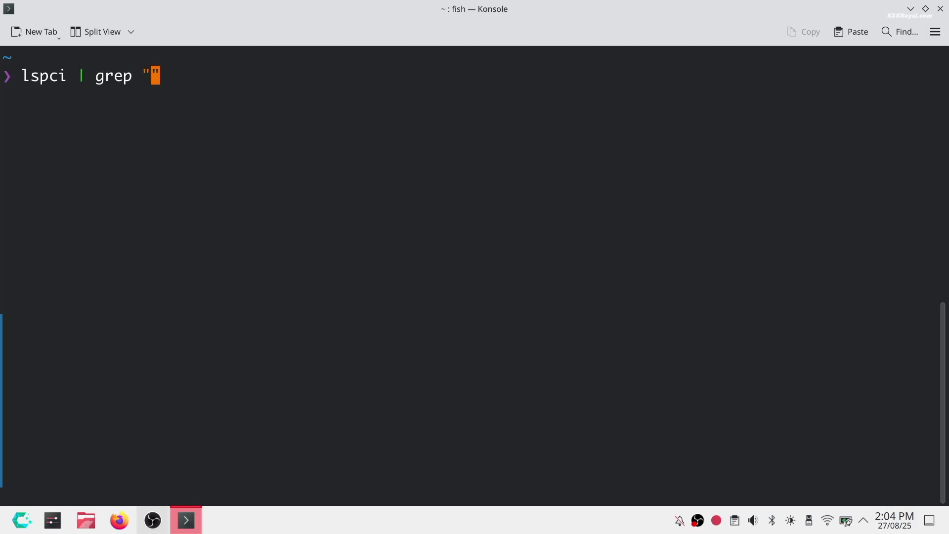
text(IDIA")
key(Return)
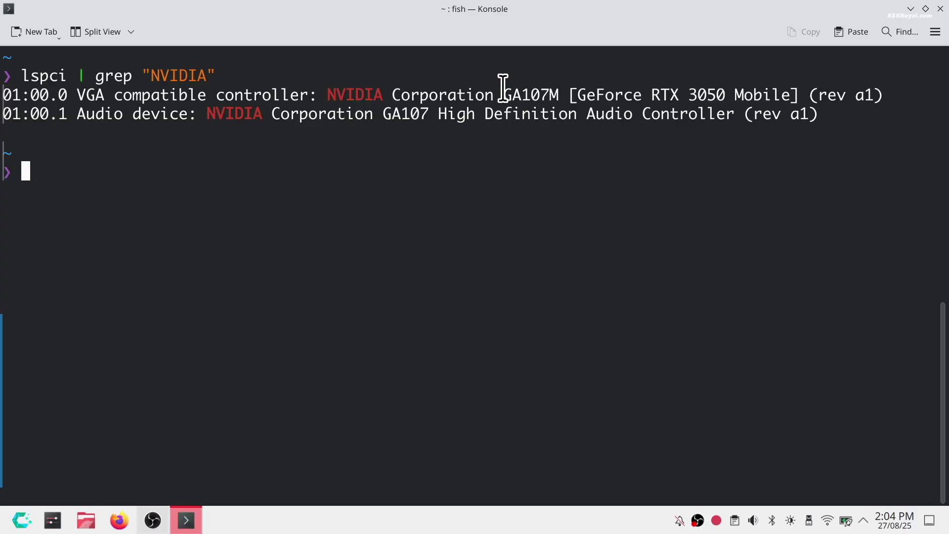
drag(392, 94, 404, 94)
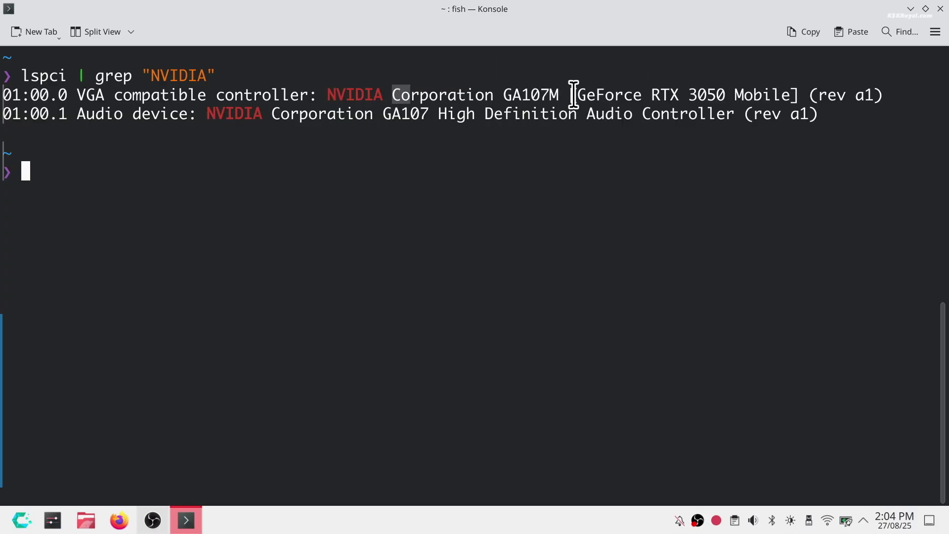
drag(571, 93, 793, 94)
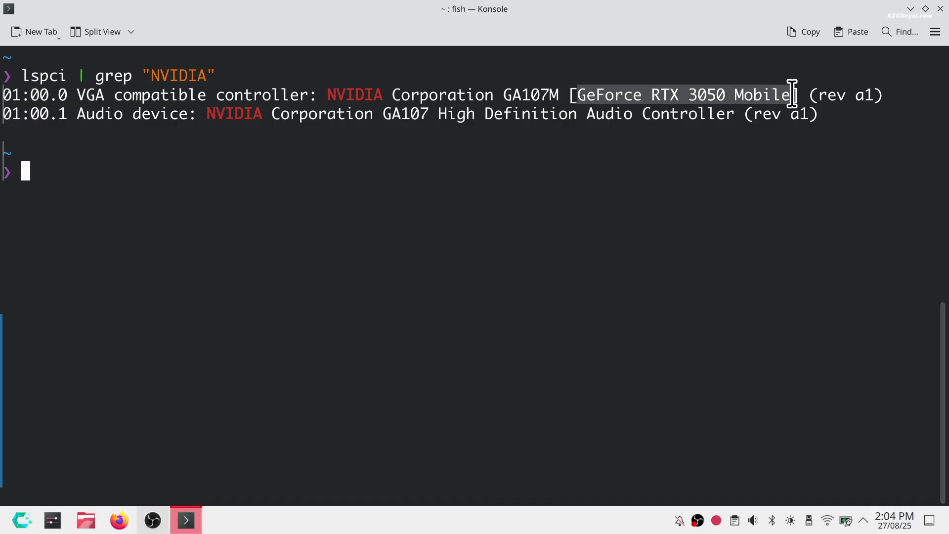
triple_click(317, 114)
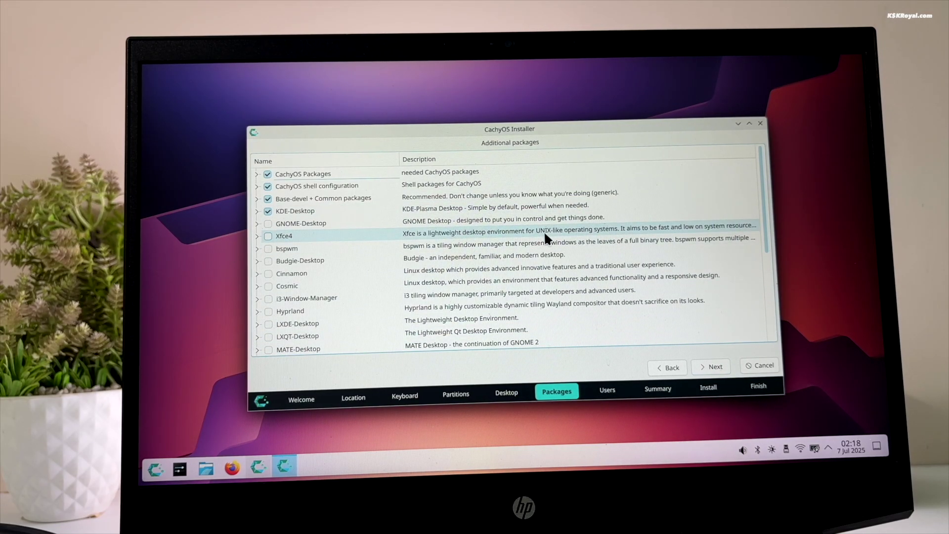
click(459, 173)
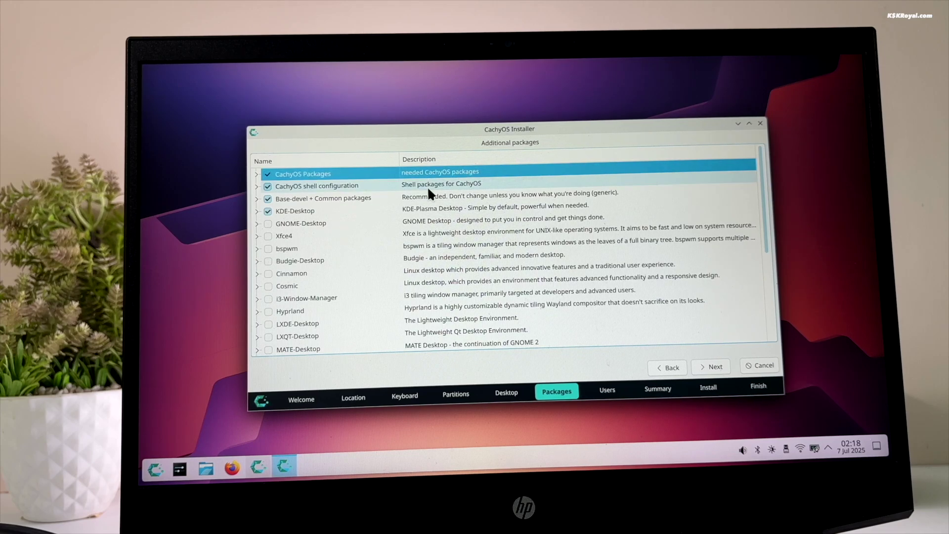
click(427, 186)
click(431, 206)
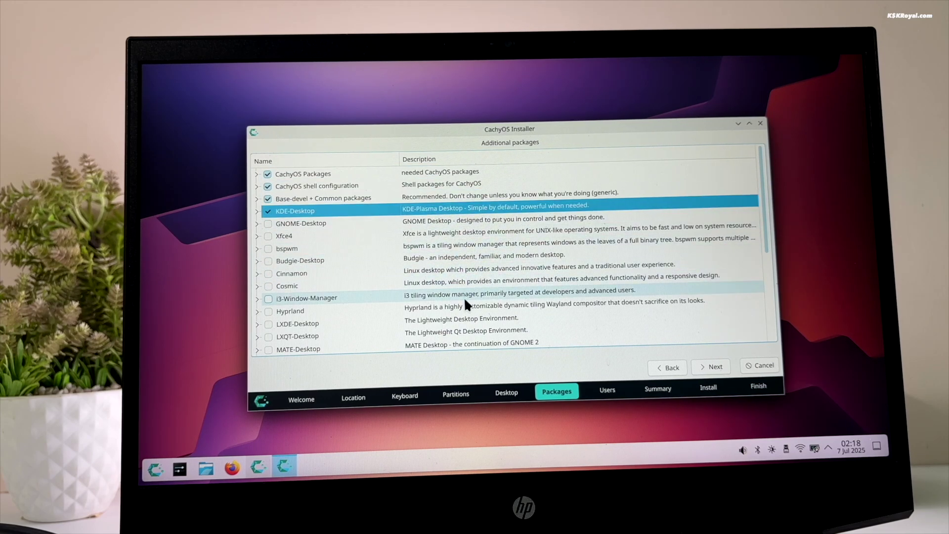
scroll(463, 296, down, 5)
click(445, 293)
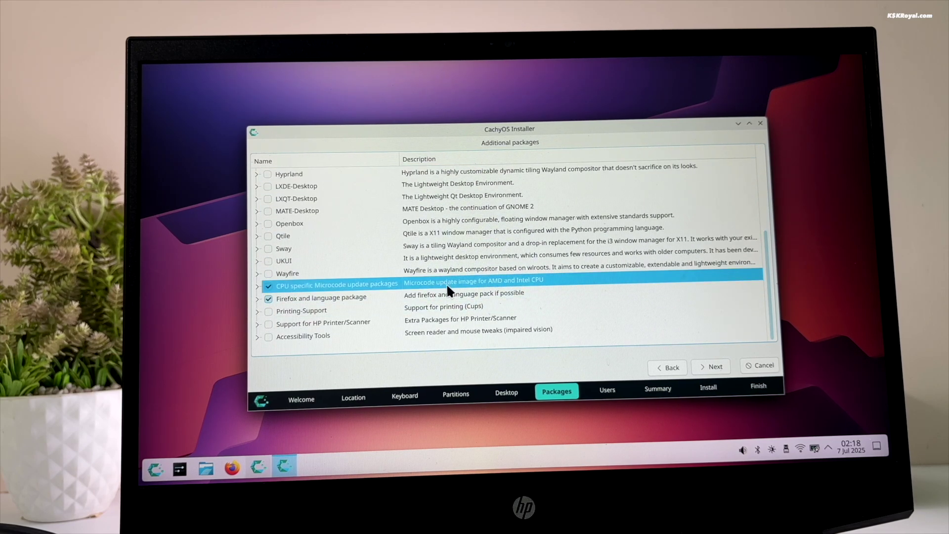
click(437, 293)
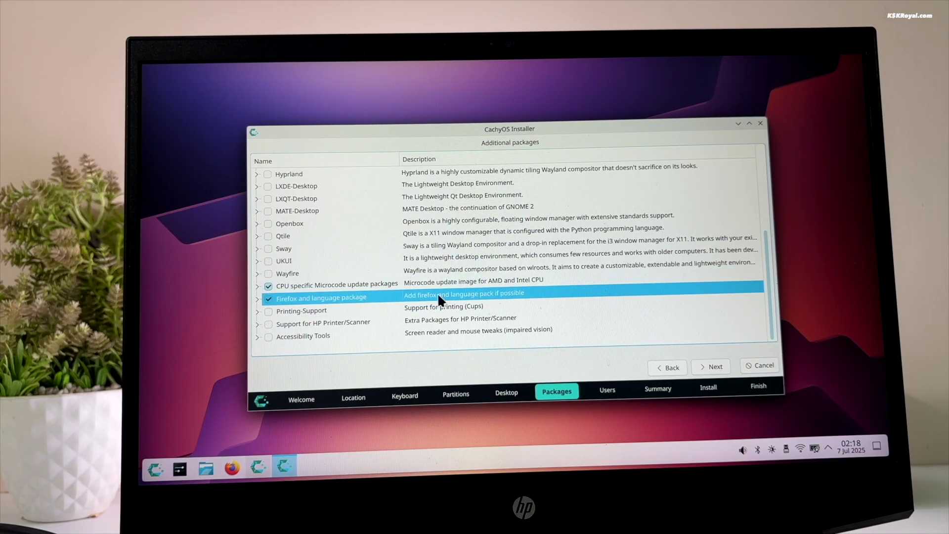
click(442, 318)
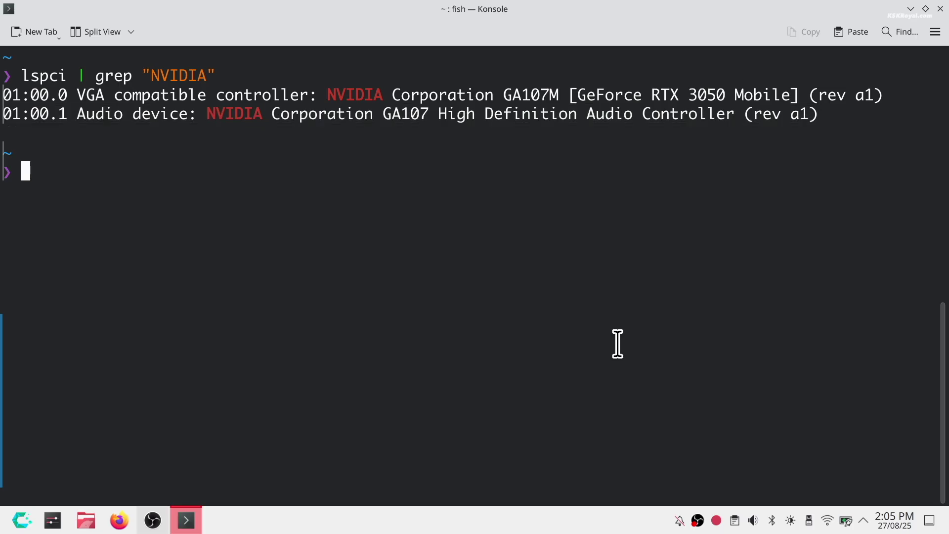
text(n)
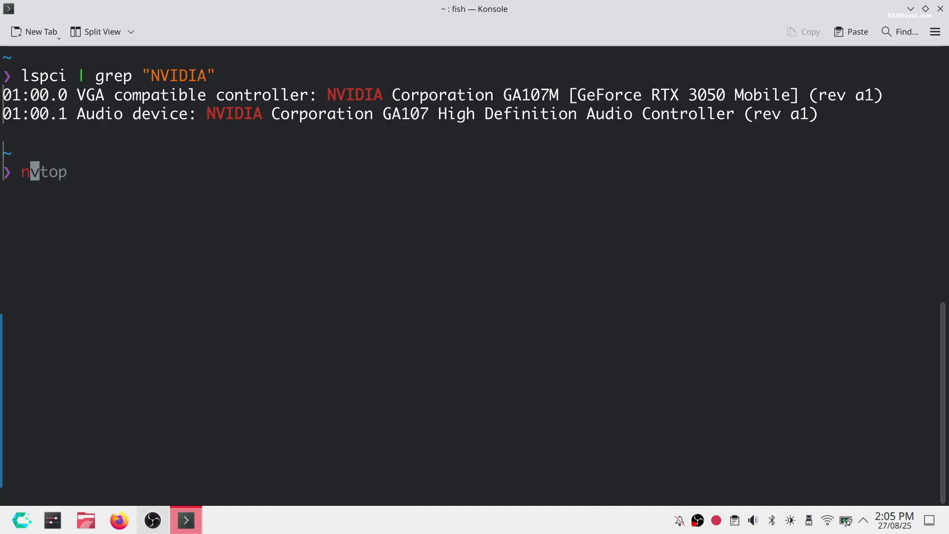
text(vidia-smi)
Step: Run nvidia-smi and highlight the driver 580.76.05 / CUDA 13.0 version line
key(Return)
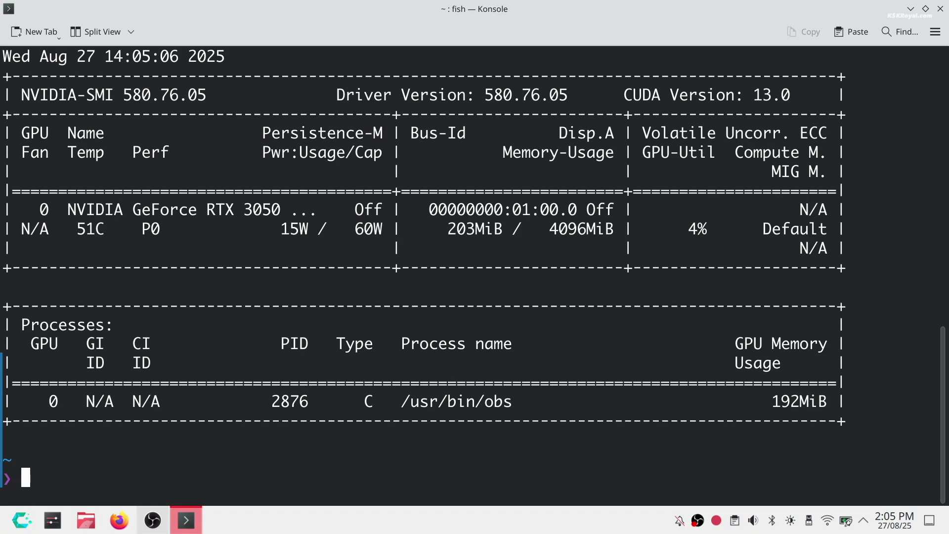
double_click(129, 95)
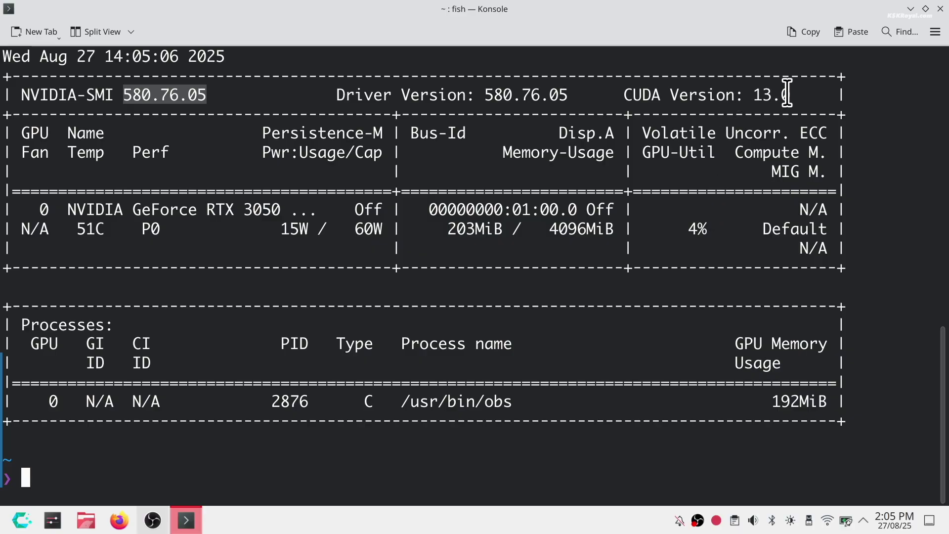
drag(809, 93, 34, 90)
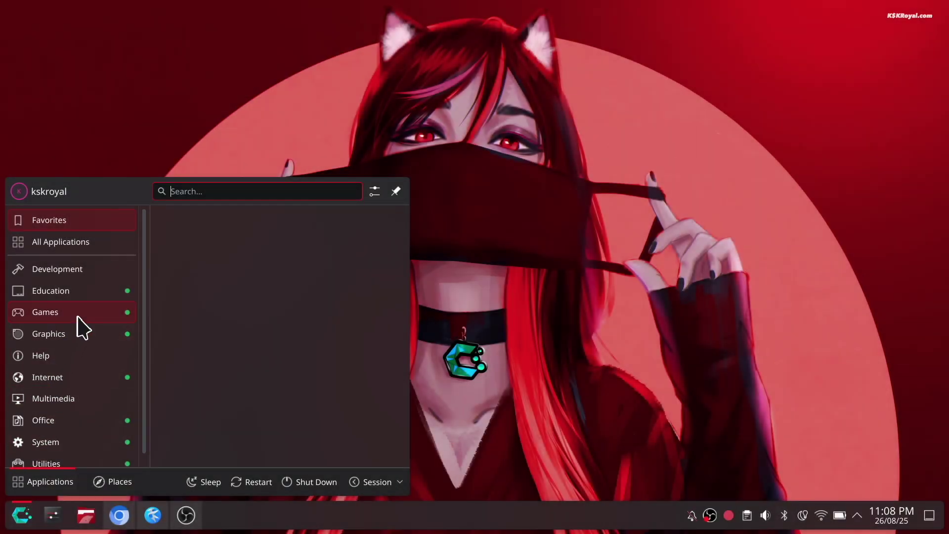
Step: Launch Lutris and add local game SuperTux: Linux runner, /usr/bin/supertux2
click(82, 319)
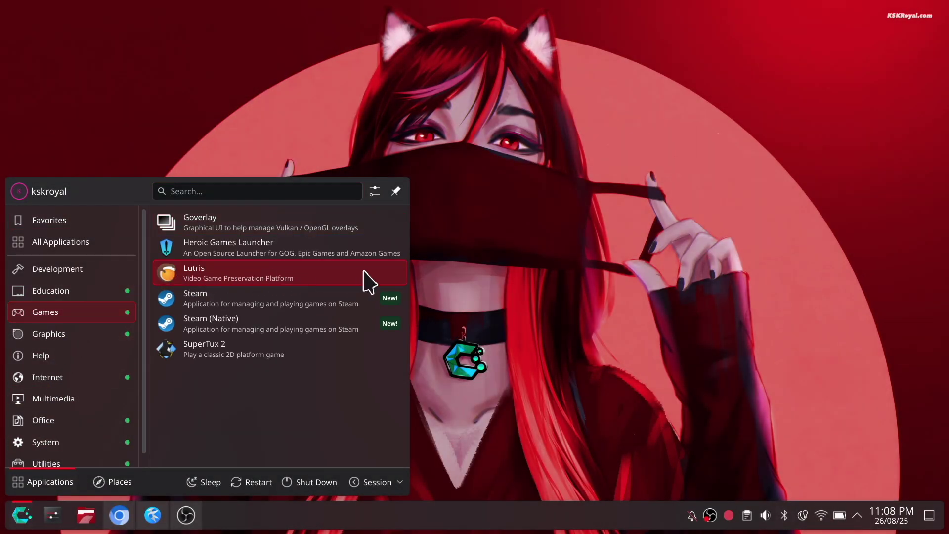
click(346, 280)
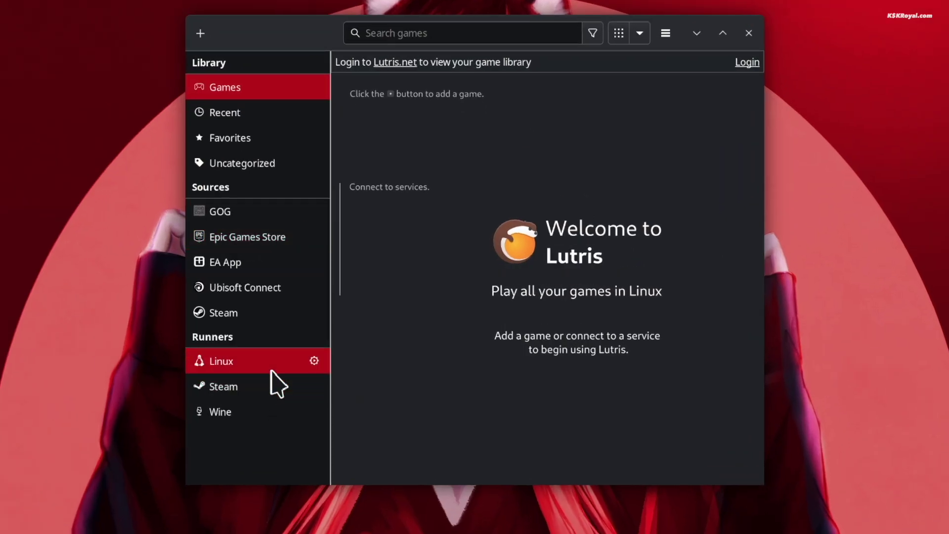
click(201, 34)
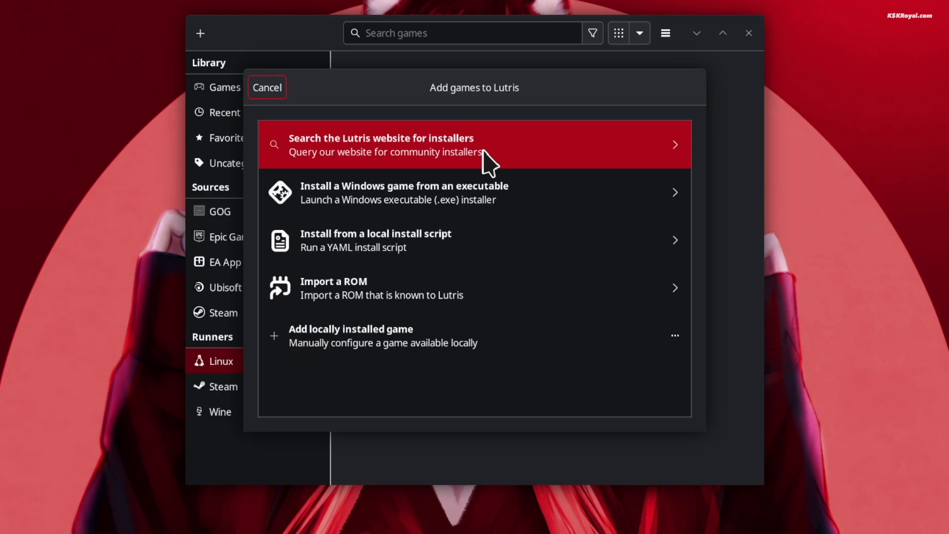
click(436, 342)
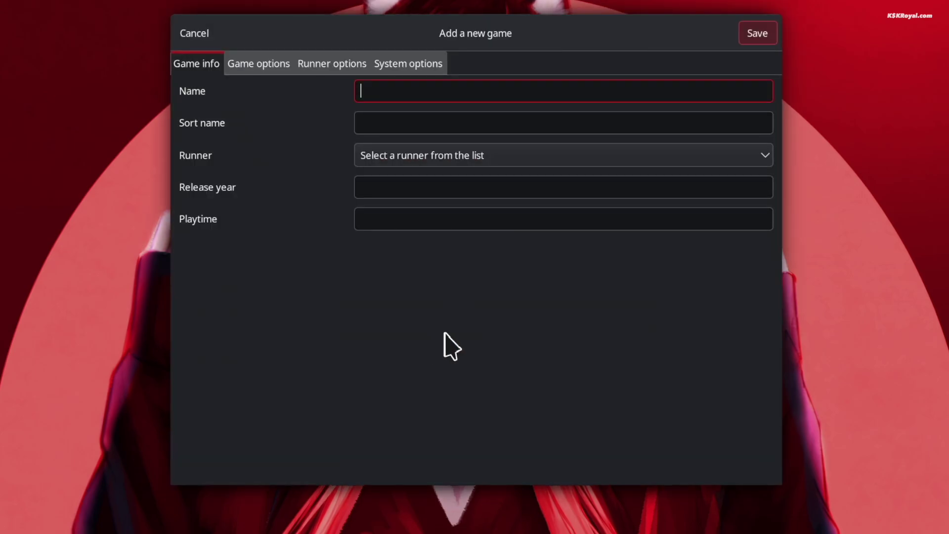
click(490, 158)
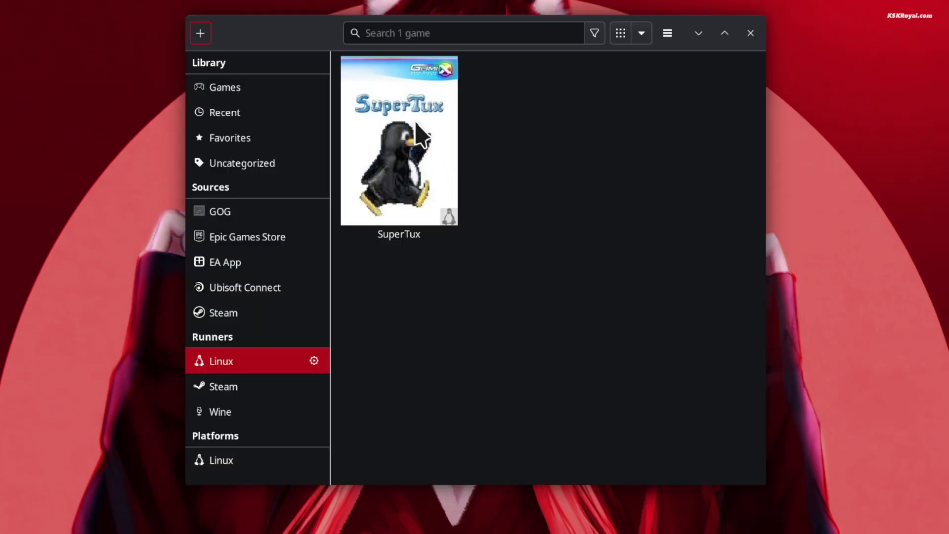
click(419, 136)
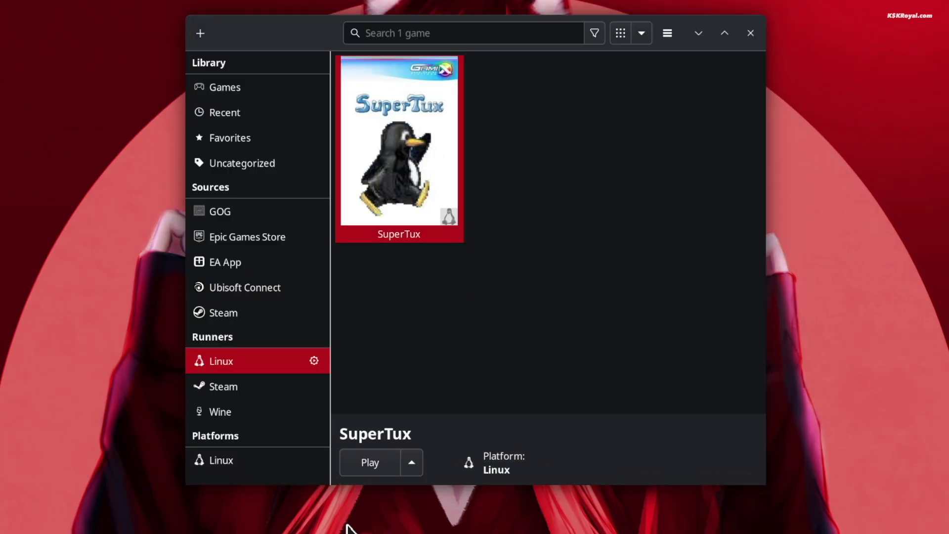
Step: Launch SuperTux and run Tux right across the icy pillars collecting coins
click(369, 462)
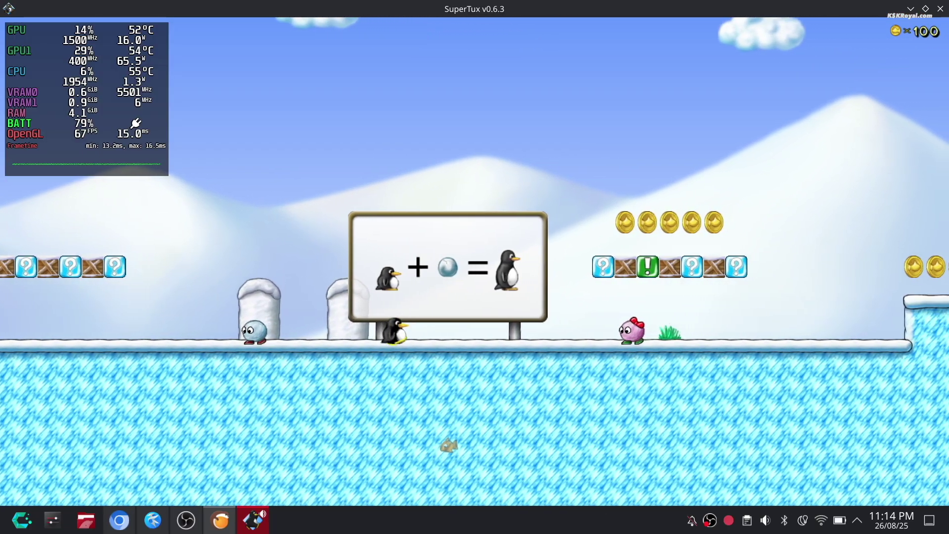
key(Right)
key(space)
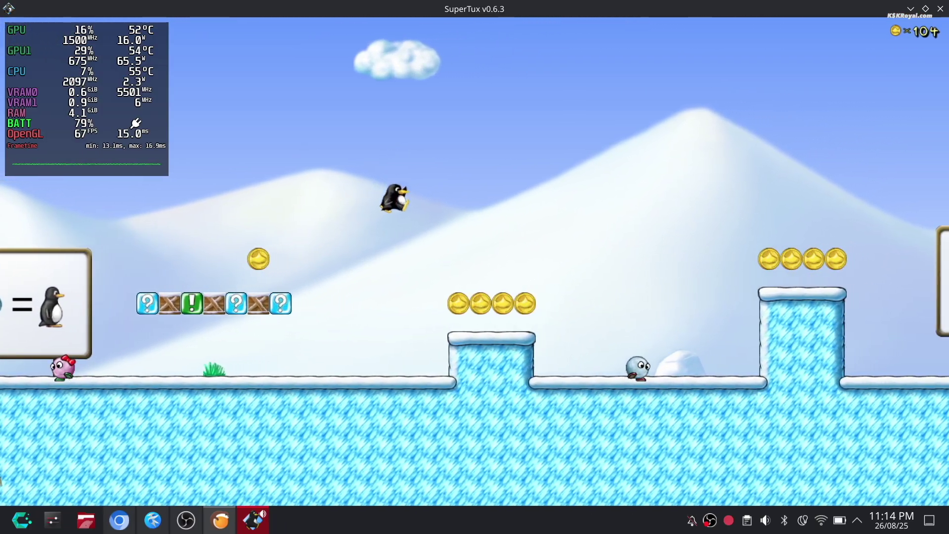
key(Right)
key(space)
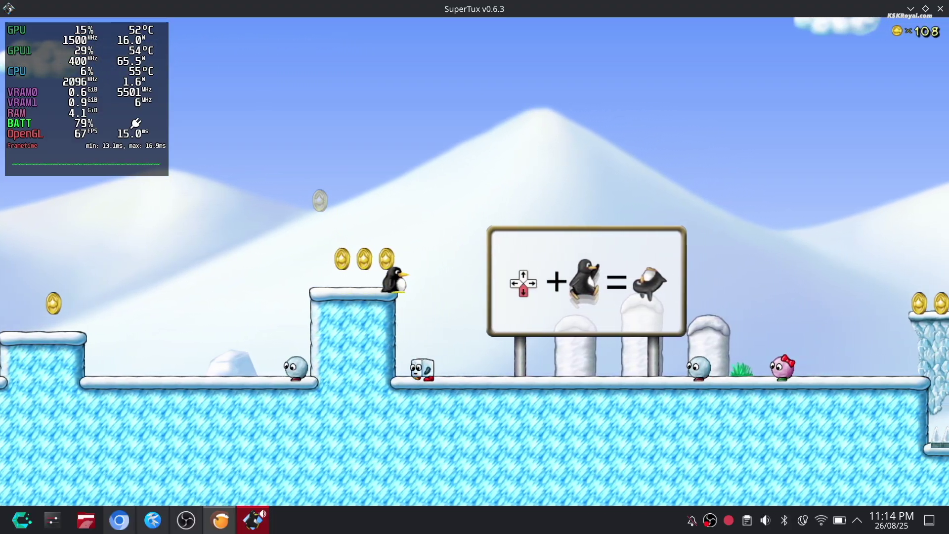
key(Right)
key(space)
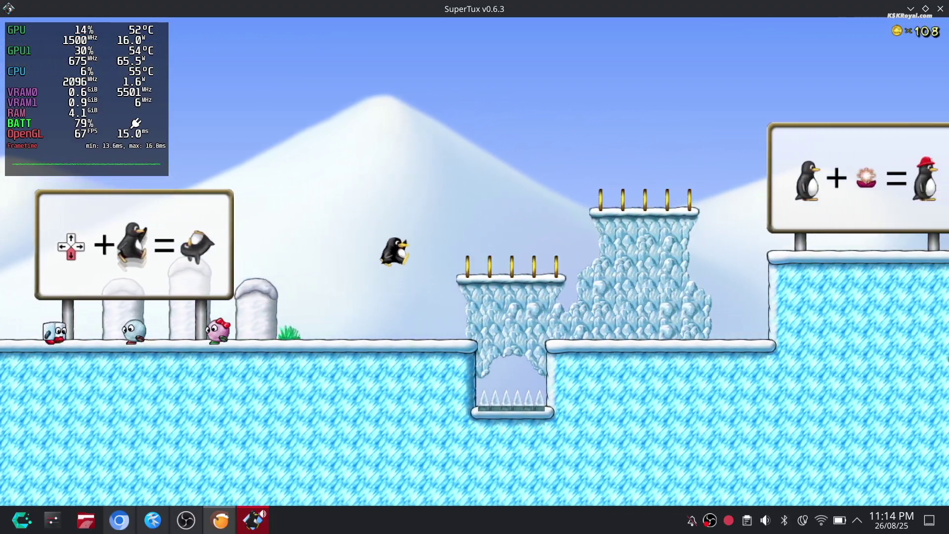
key(Right)
key(space)
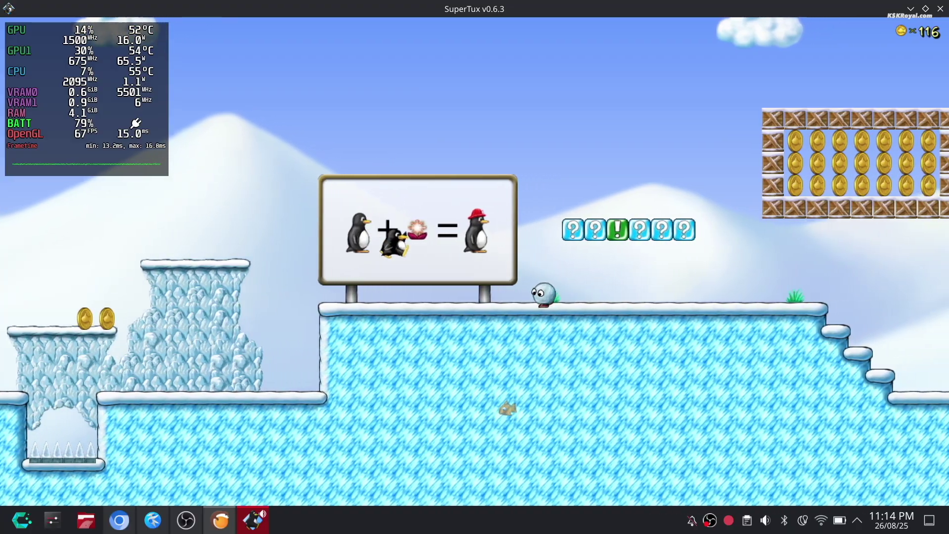
key(Right)
key(space)
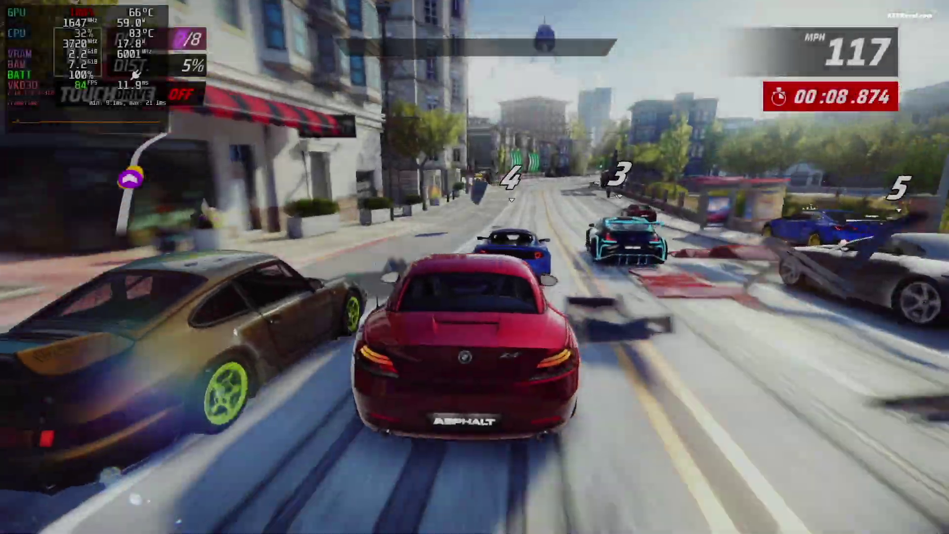
Step: Race in Asphalt Legends, drifting through corners and firing nitro to overtake rivals
key(Left)
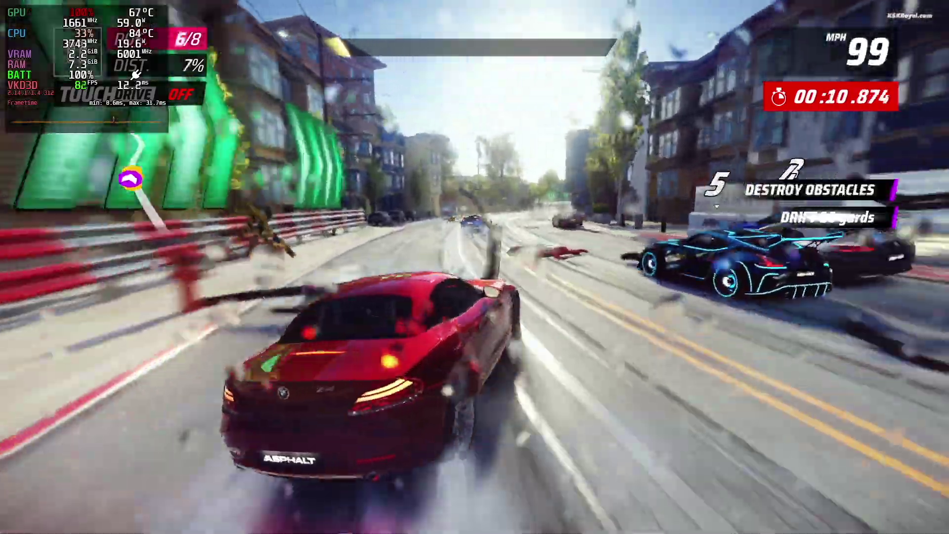
key(Left)
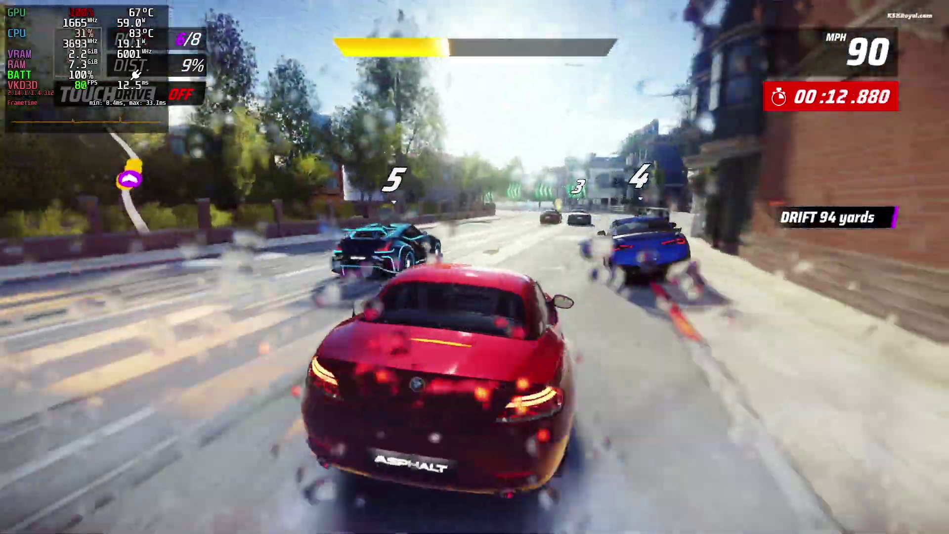
key(space)
key(Up)
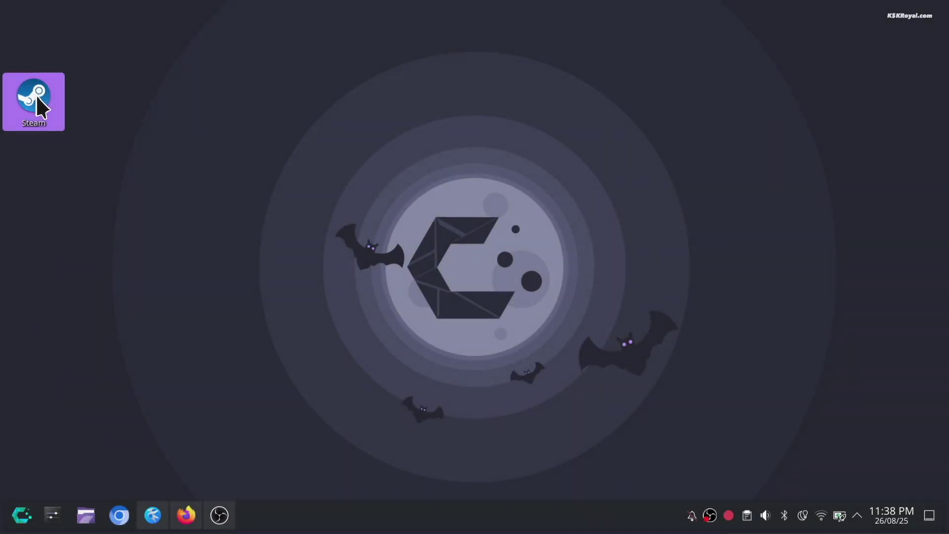
Step: Delete the Steam desktop icon and launch Steam (Native) from the launcher's Games category
key(Delete)
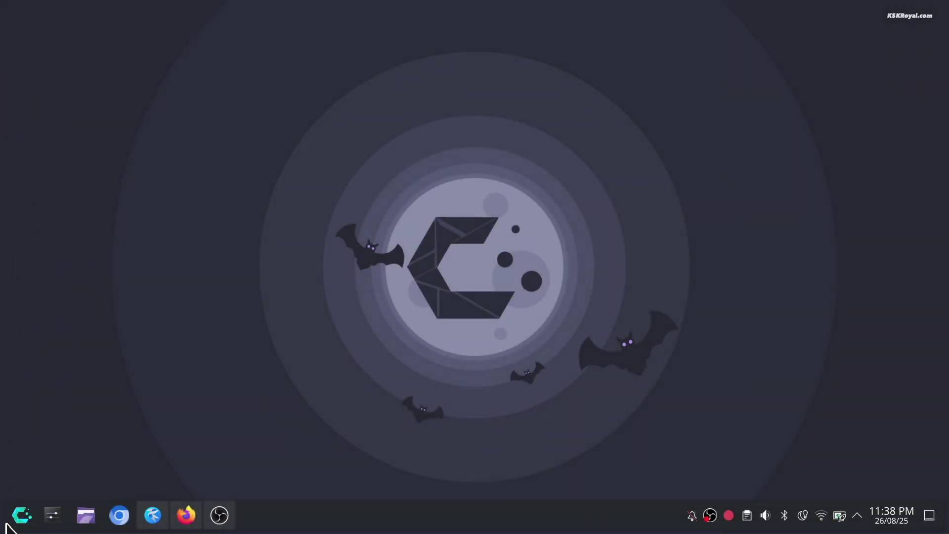
click(21, 515)
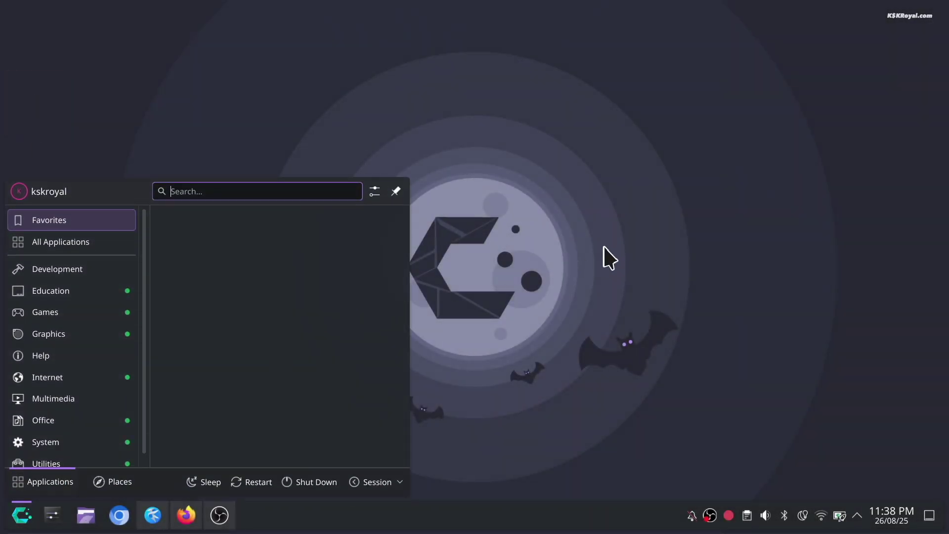
click(82, 311)
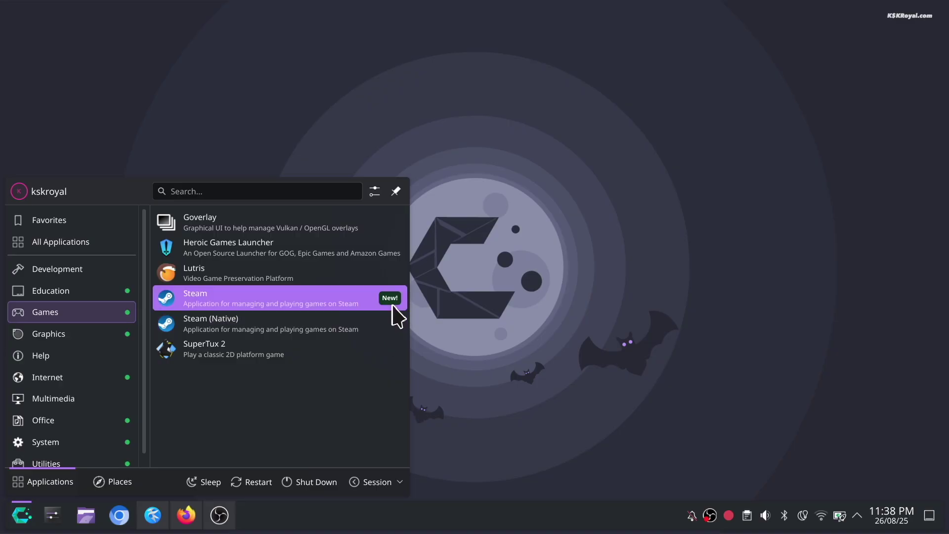
click(380, 298)
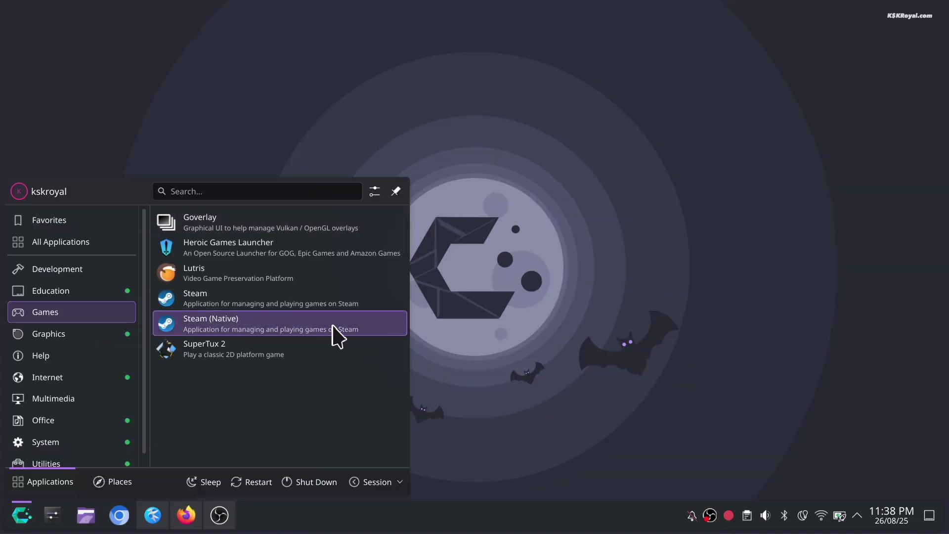
click(400, 330)
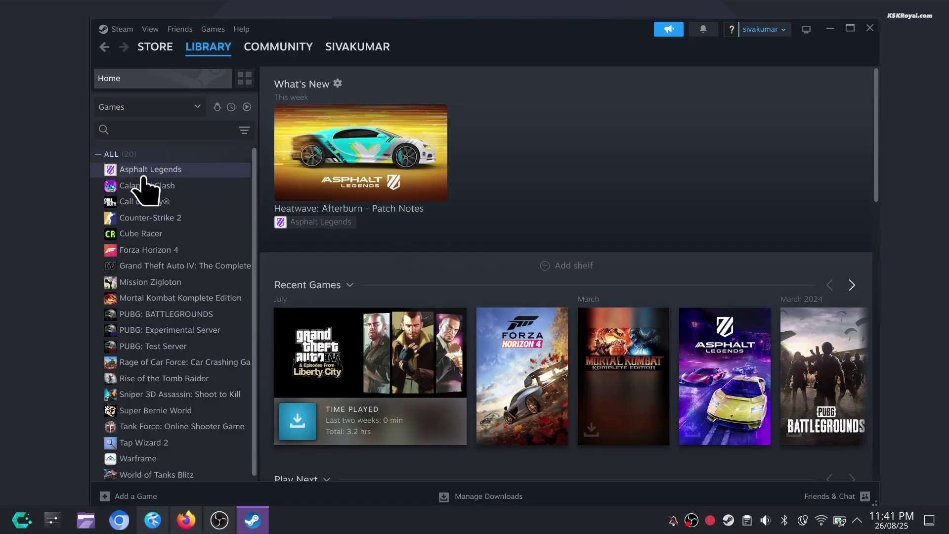
Step: Browse the Asphalt Legends, Forza Horizon 4 and Grand Theft Auto IV library pages
click(151, 170)
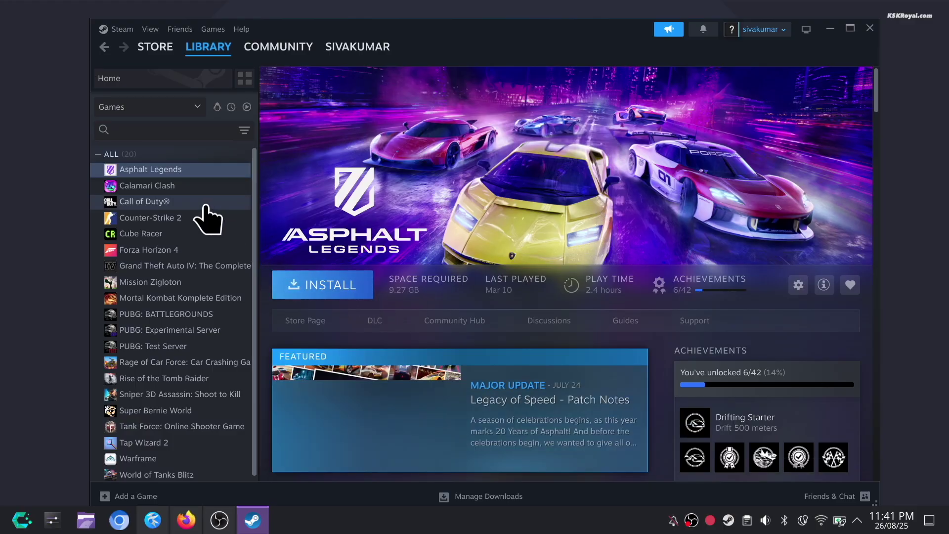
click(217, 252)
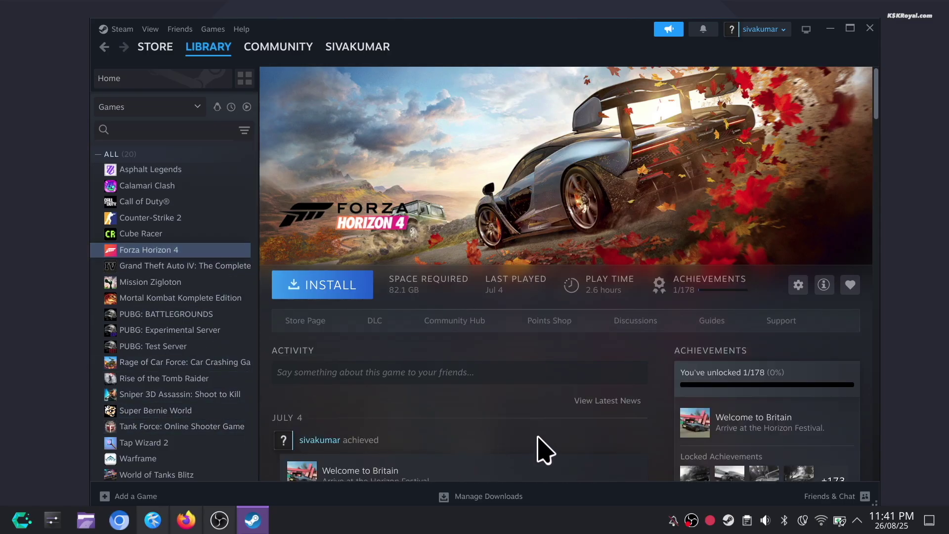
click(194, 265)
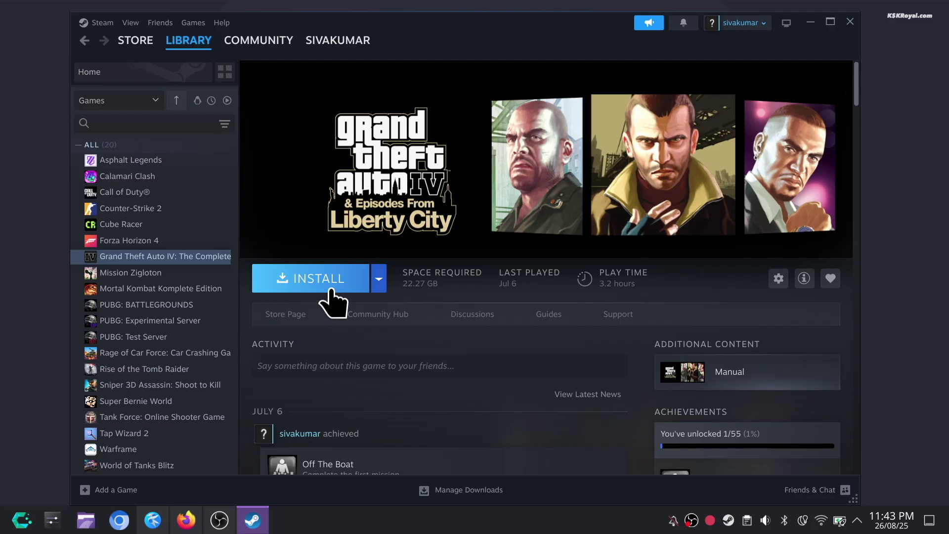
Step: Install Grand Theft Auto IV with a desktop shortcut, accept its EULA, and show download progress
click(319, 278)
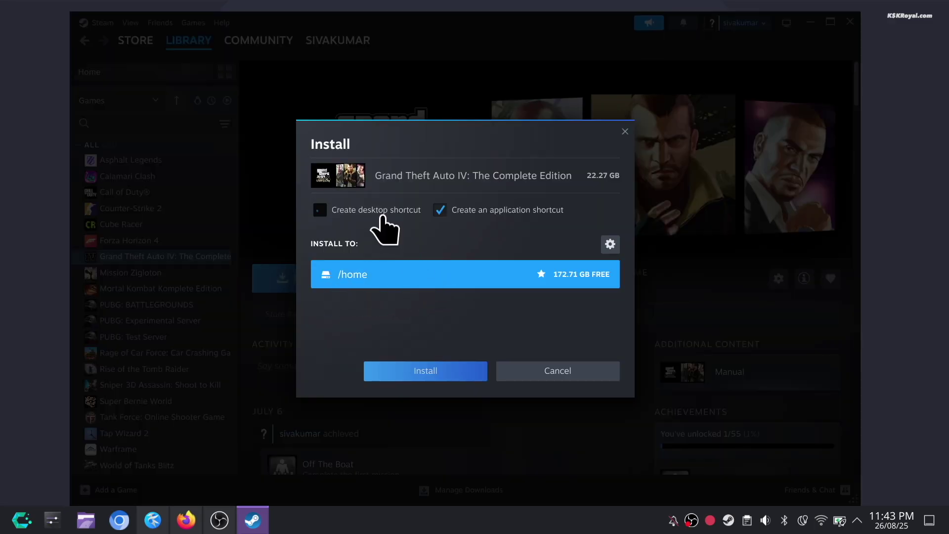
click(319, 210)
click(424, 371)
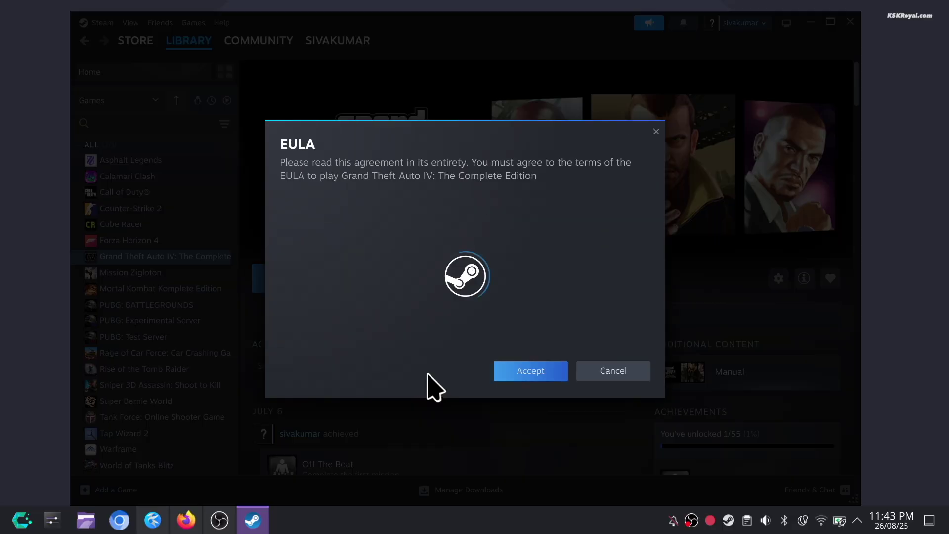
click(521, 371)
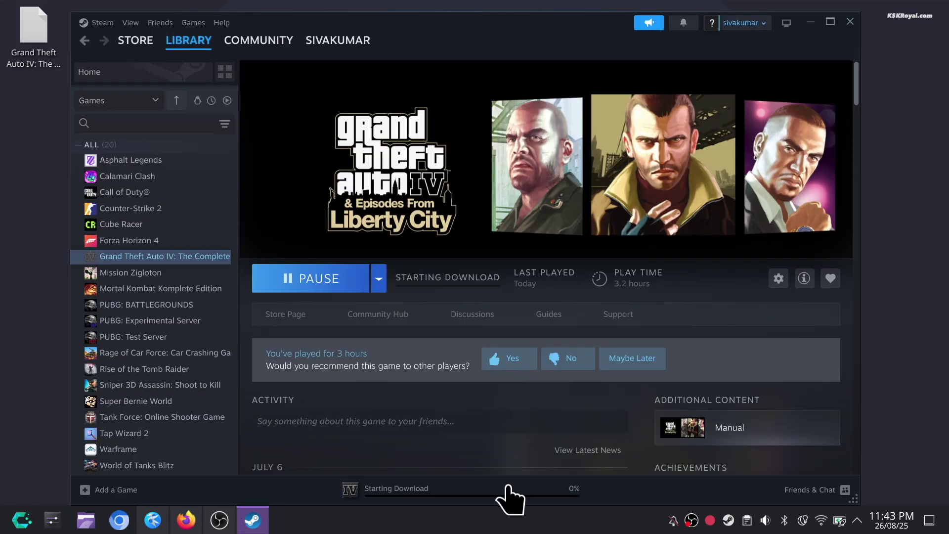
click(511, 489)
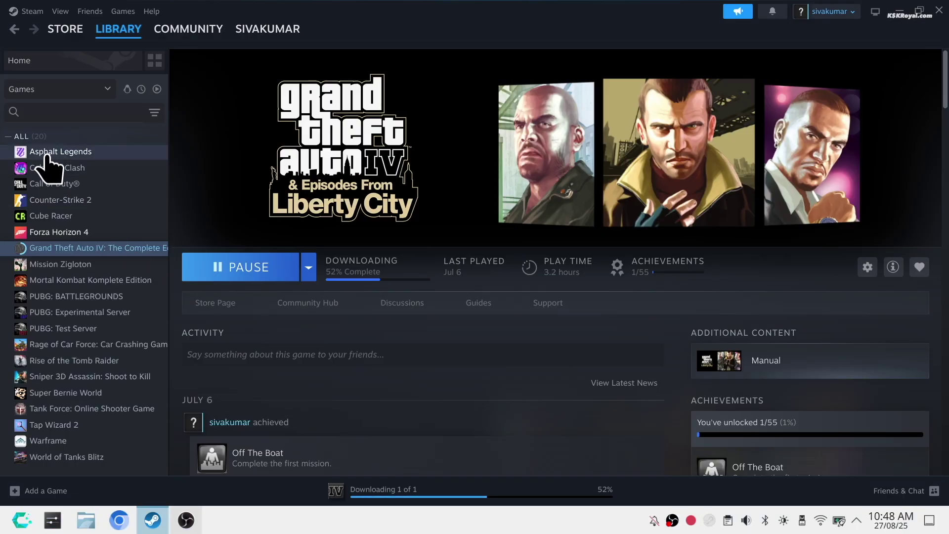
Step: Start Asphalt Legends with PLAY from its Library sidebar entry
click(60, 152)
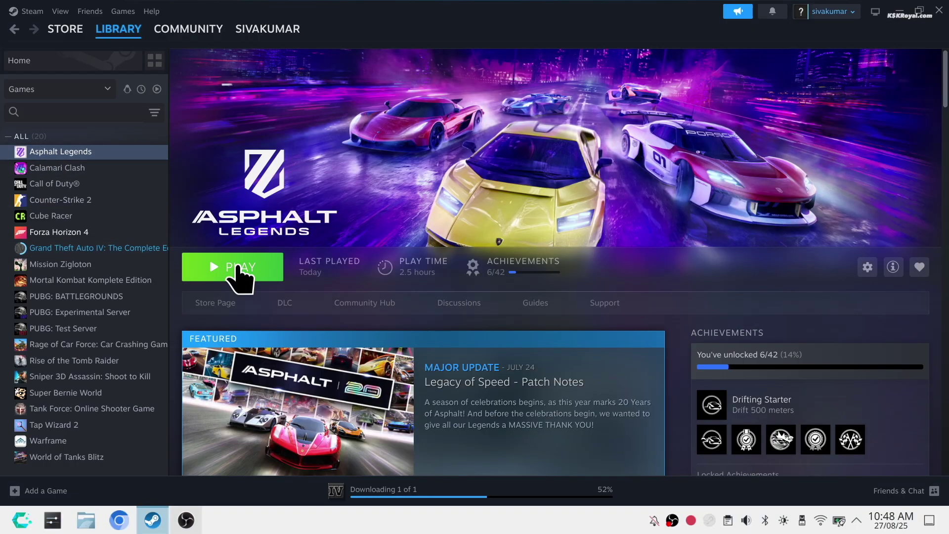
click(237, 268)
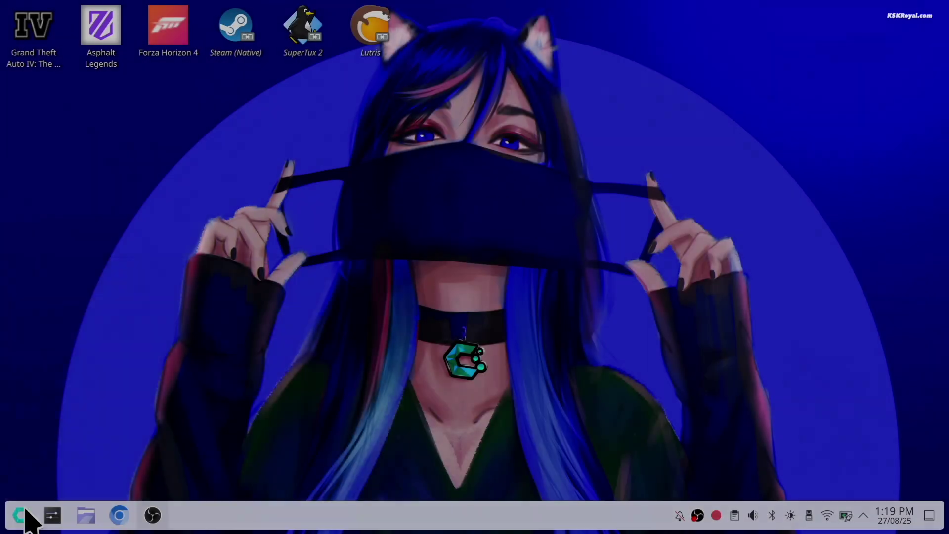
Step: Bring up the application launcher with the Meta key
key(super)
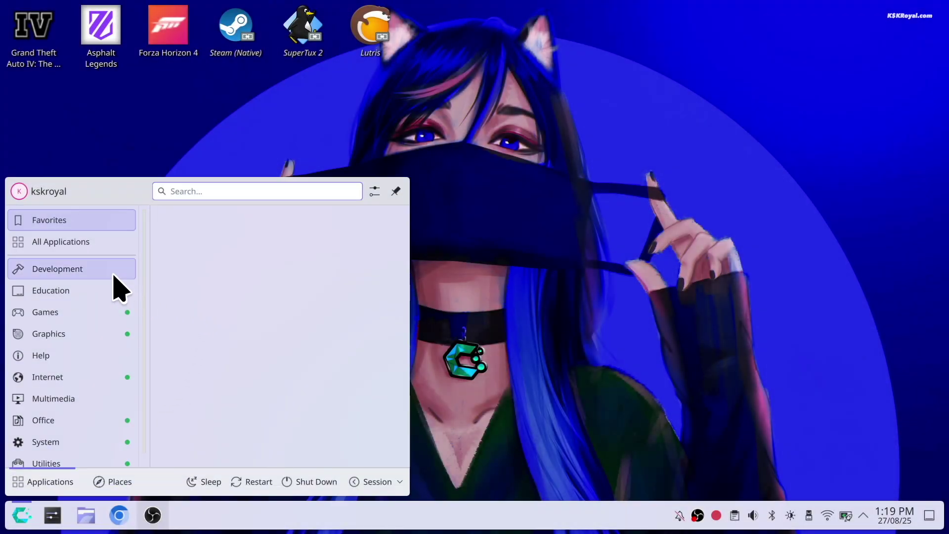